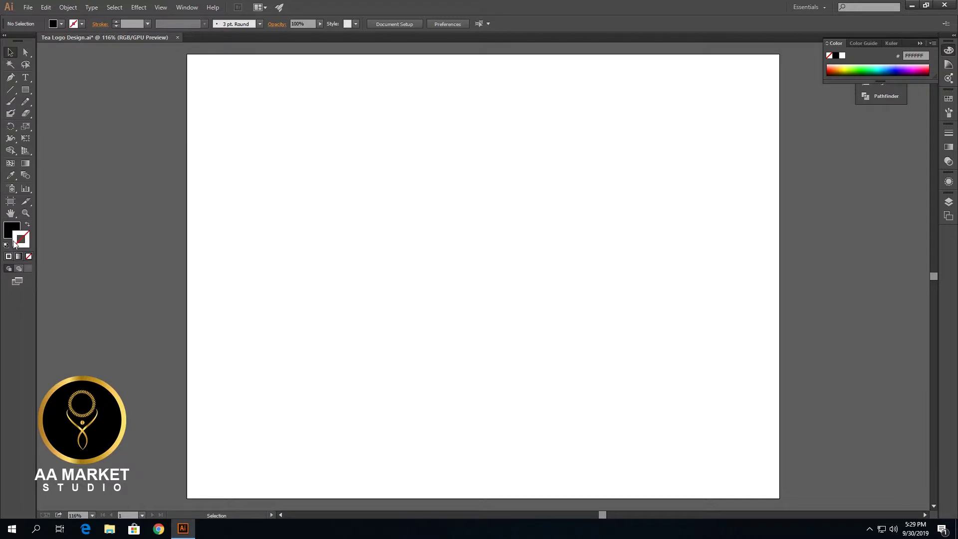
- Draw a three-pointed star forming a solid black triangle about 234 px wide and 203 px high near the artboard's centre
click(9, 233)
drag(23, 93, 55, 137)
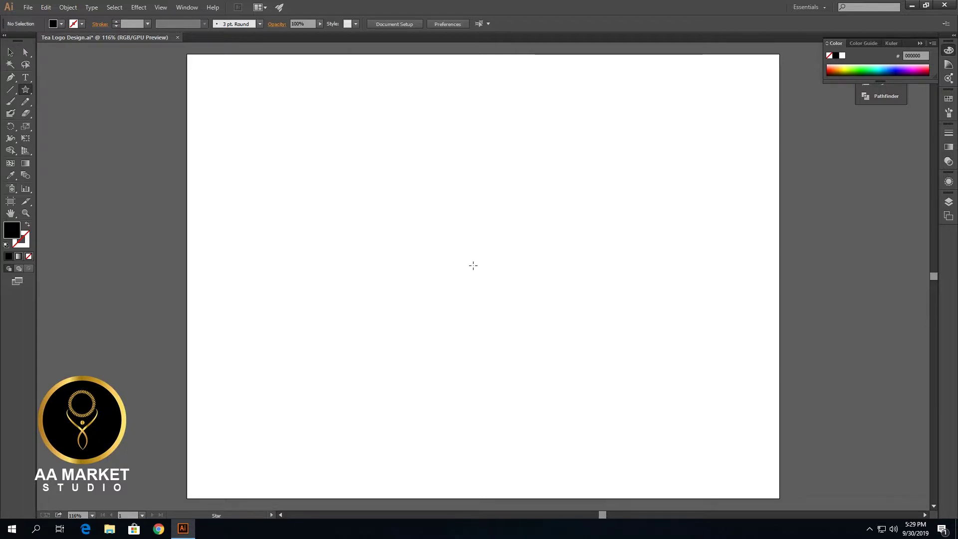
drag(472, 265, 540, 304)
key(Down)
key(Down)
key(v)
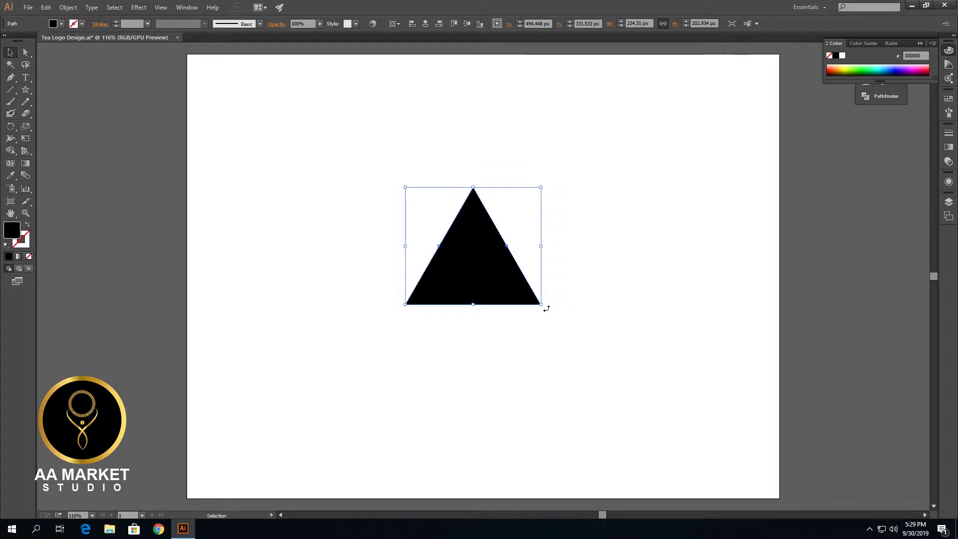
- Rotate the triangle 180° so that it points downward
drag(547, 309, 391, 175)
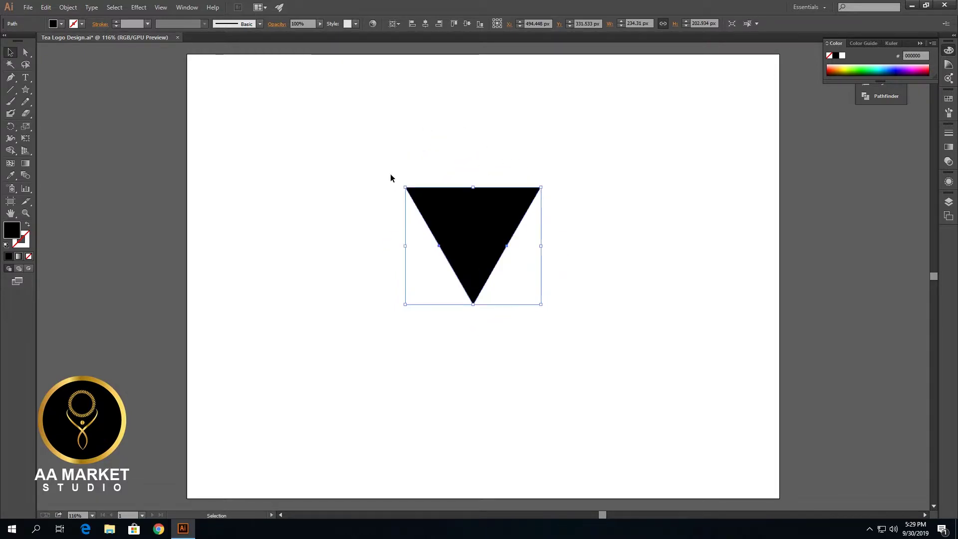
click(536, 354)
click(498, 259)
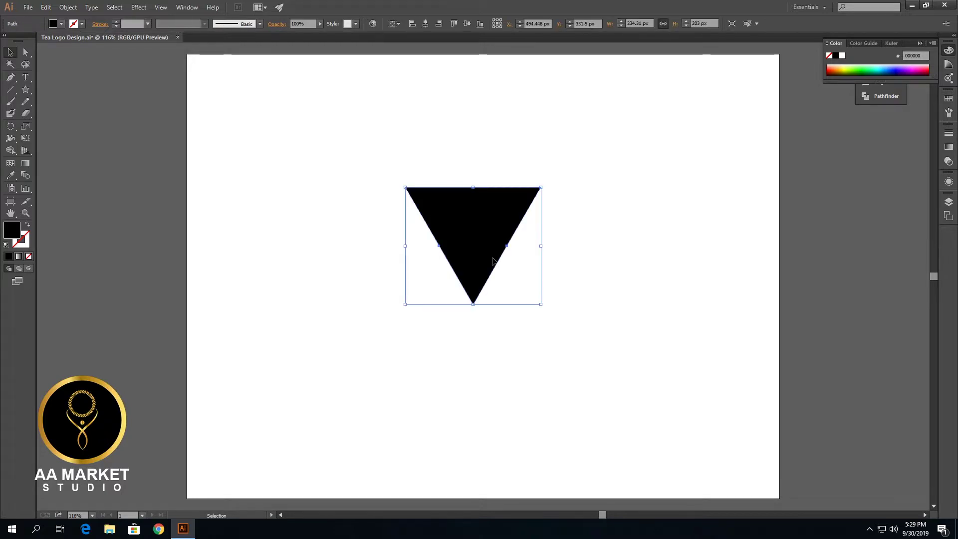
- Round the triangle's lower corner into a wide cup-like arc and swap its fill and stroke to leave only a black outline
key(a)
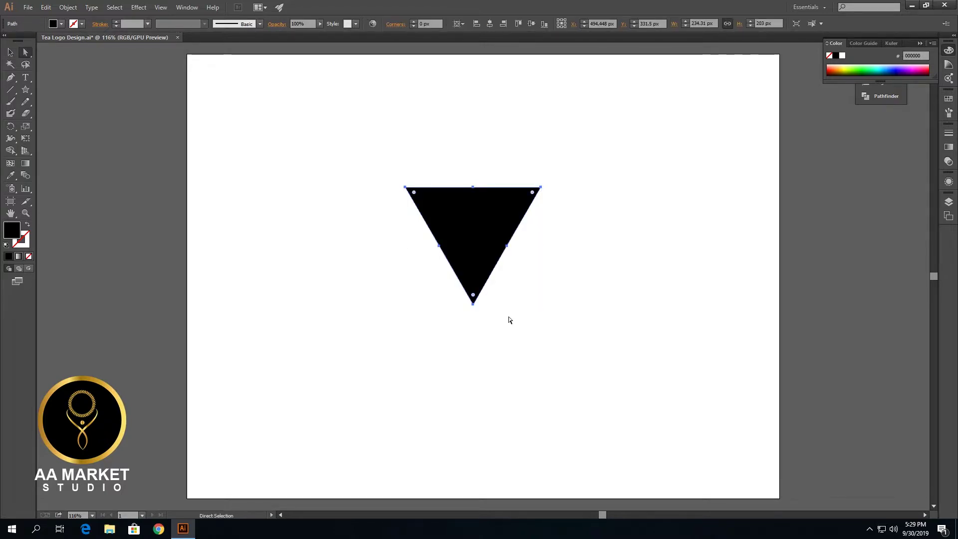
click(509, 319)
click(473, 304)
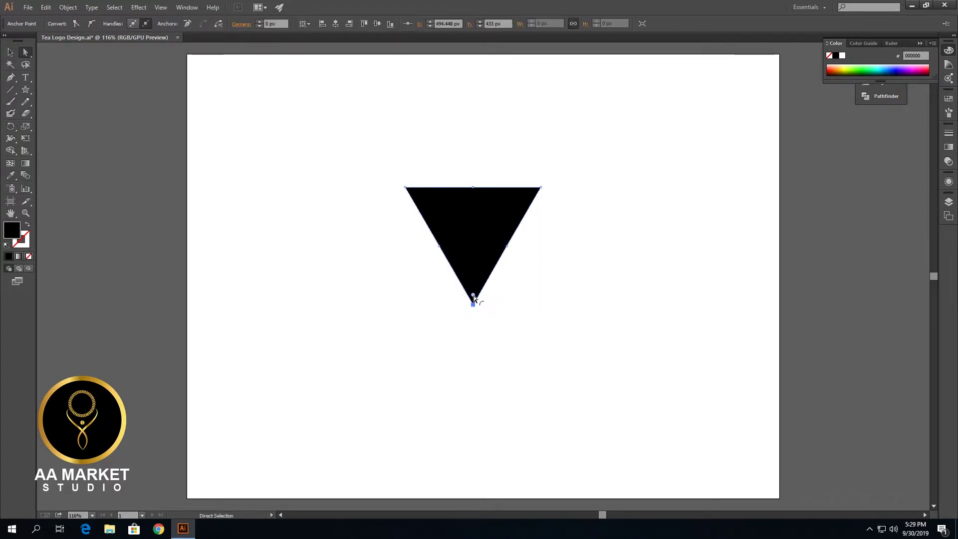
drag(474, 261, 474, 183)
click(506, 232)
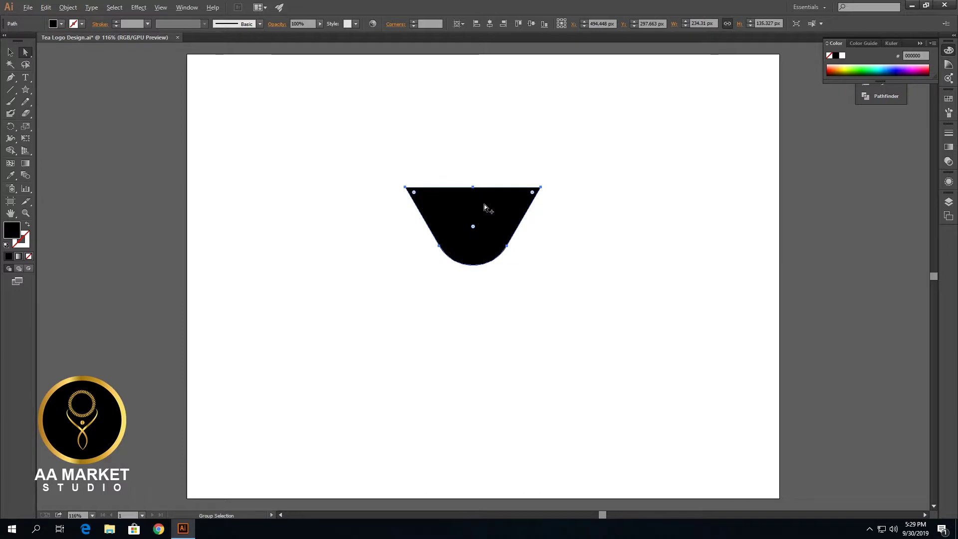
scroll(483, 204, up, 3)
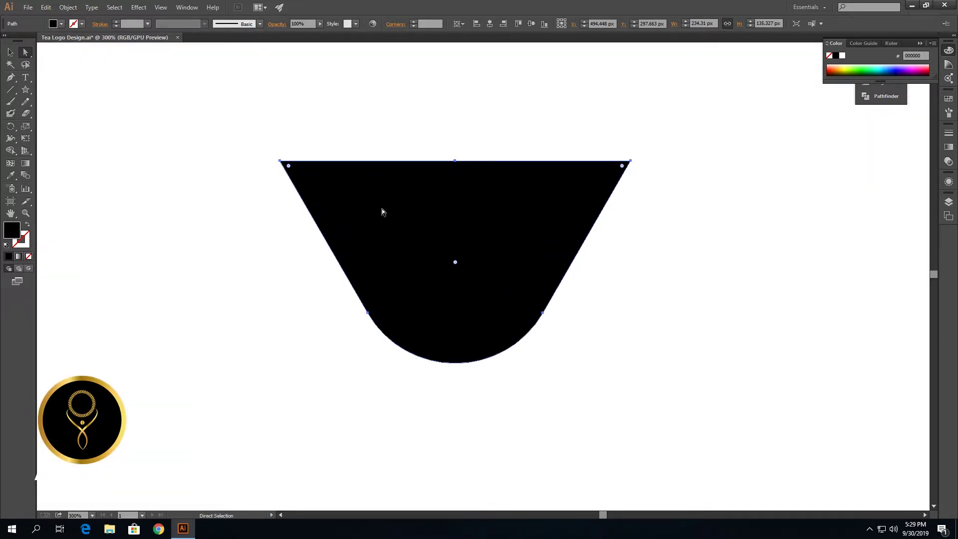
click(29, 227)
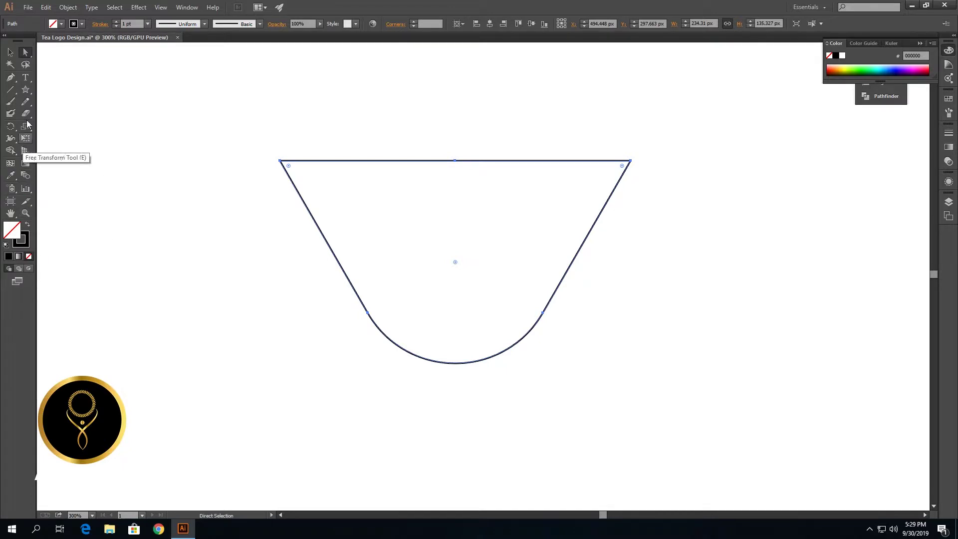
- Cut the cup outline at its upper-left corner and slightly along the rim with Scissors, and delete the short piece between the cuts
click(28, 114)
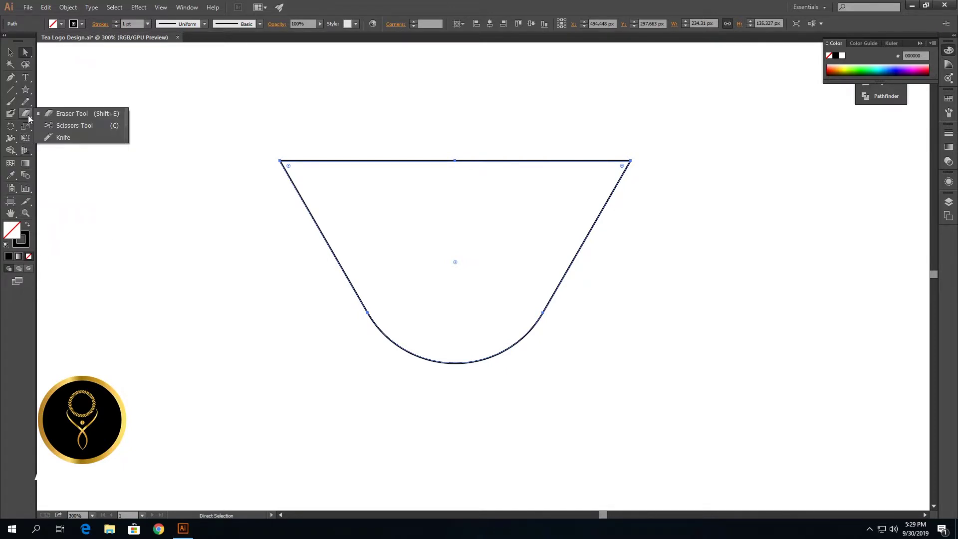
click(76, 128)
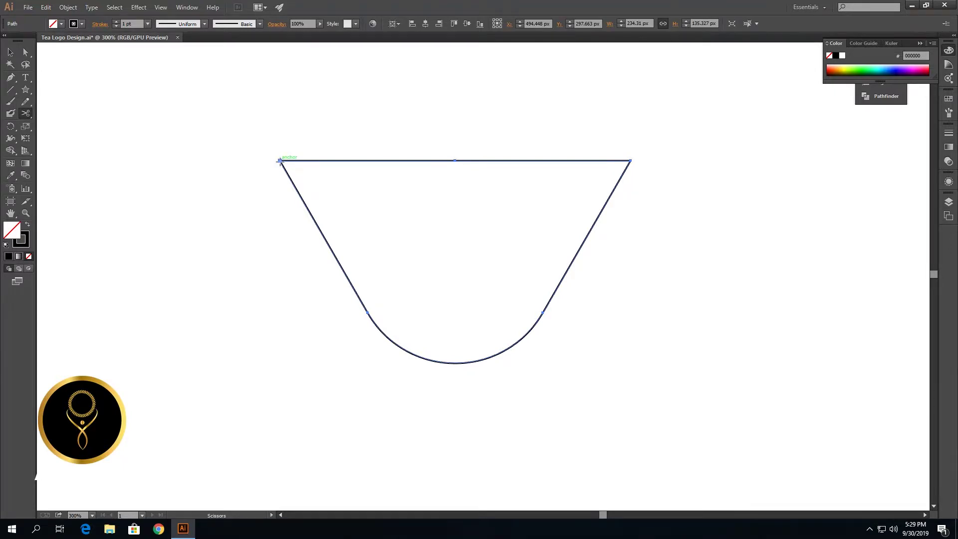
click(280, 160)
click(299, 160)
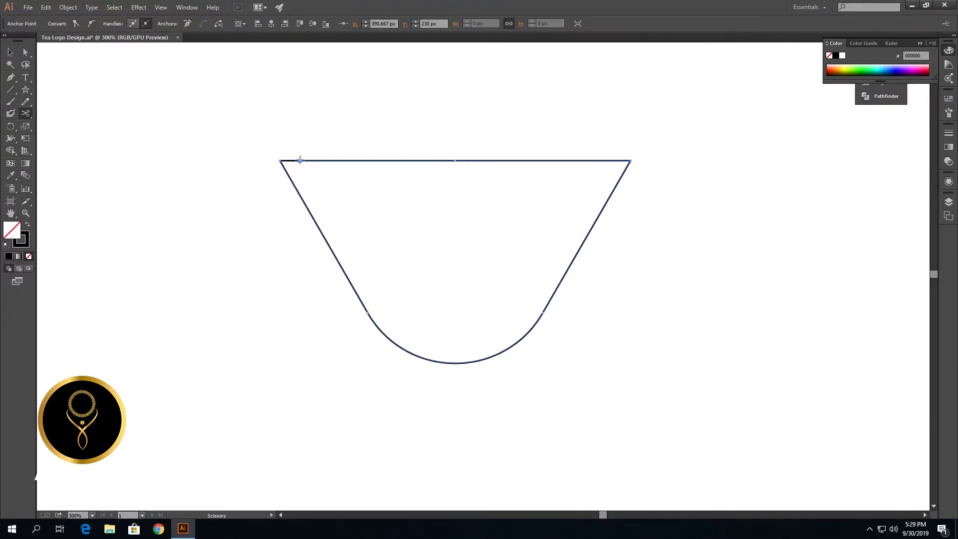
key(v)
click(260, 171)
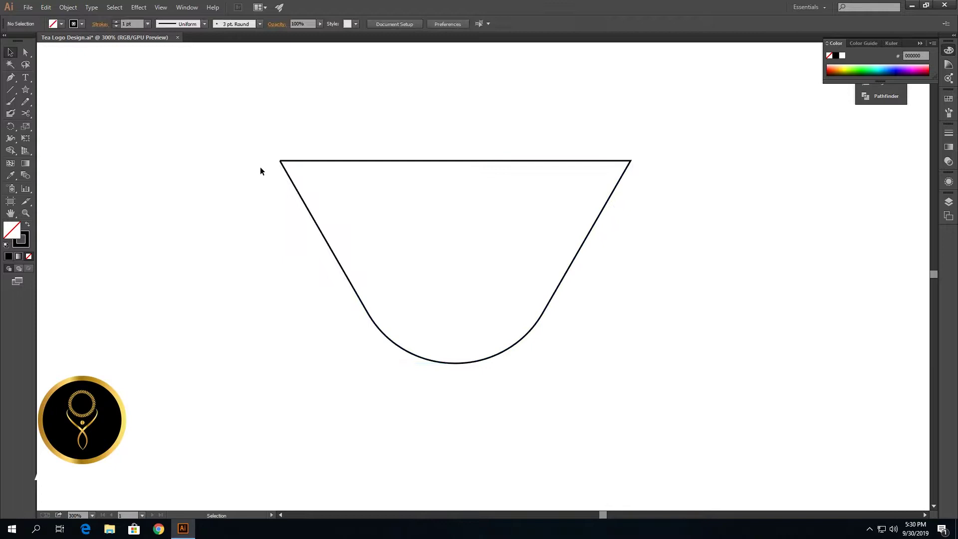
click(291, 161)
key(Delete)
click(360, 160)
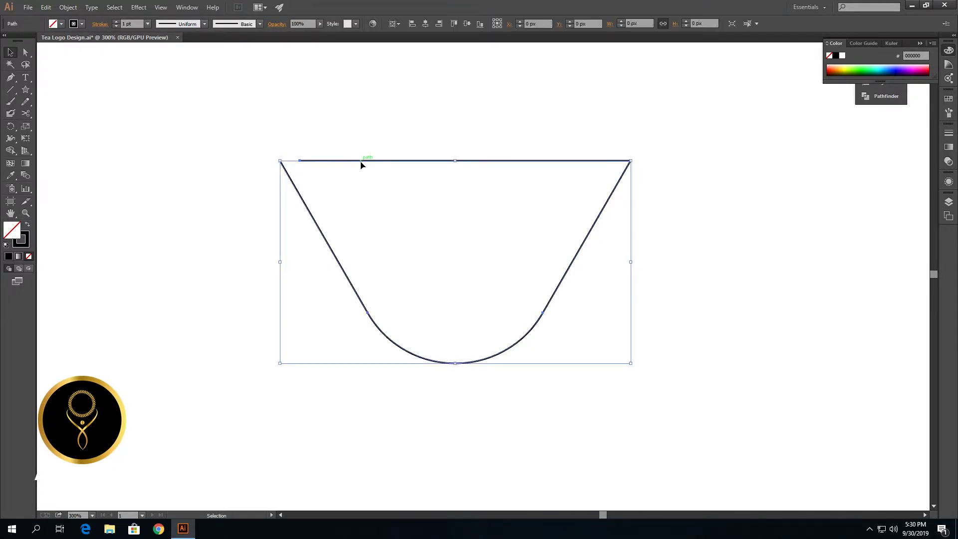
click(247, 197)
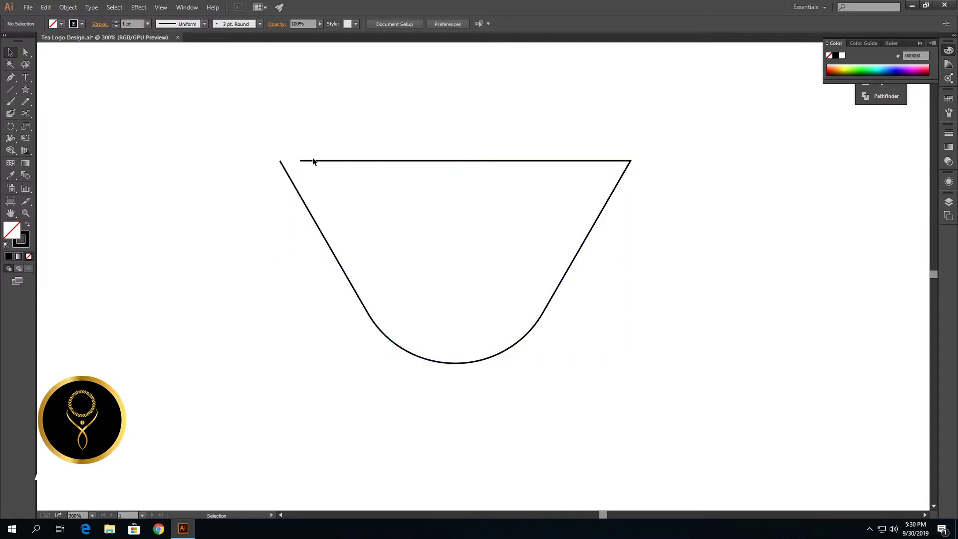
- Cut the rim line farther along at X 444 px with Scissors and delete the leftover piece on its left
click(313, 161)
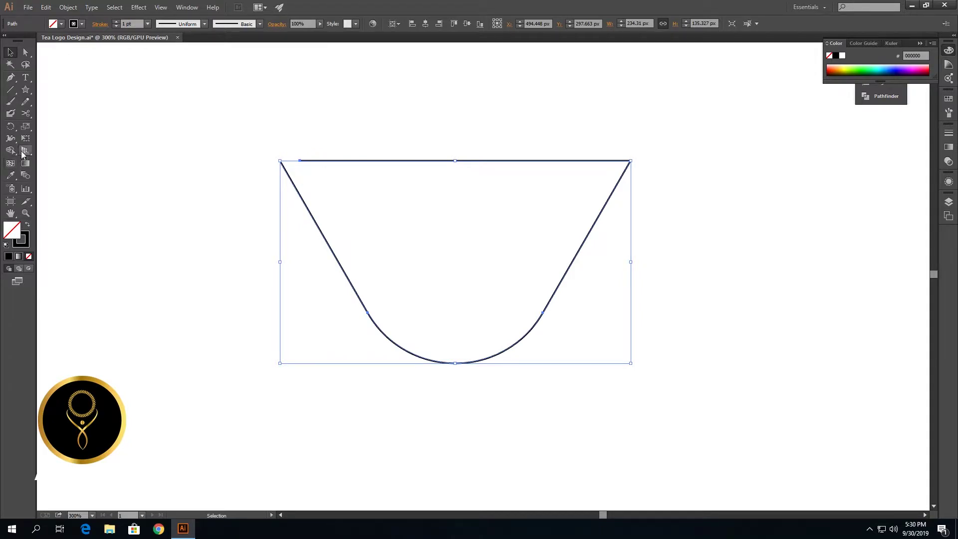
click(24, 114)
click(55, 125)
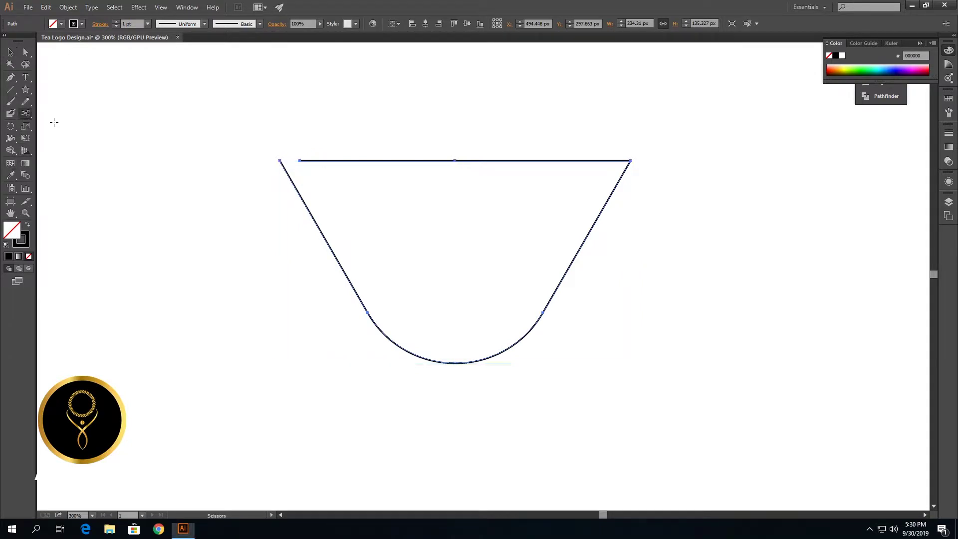
click(379, 161)
key(v)
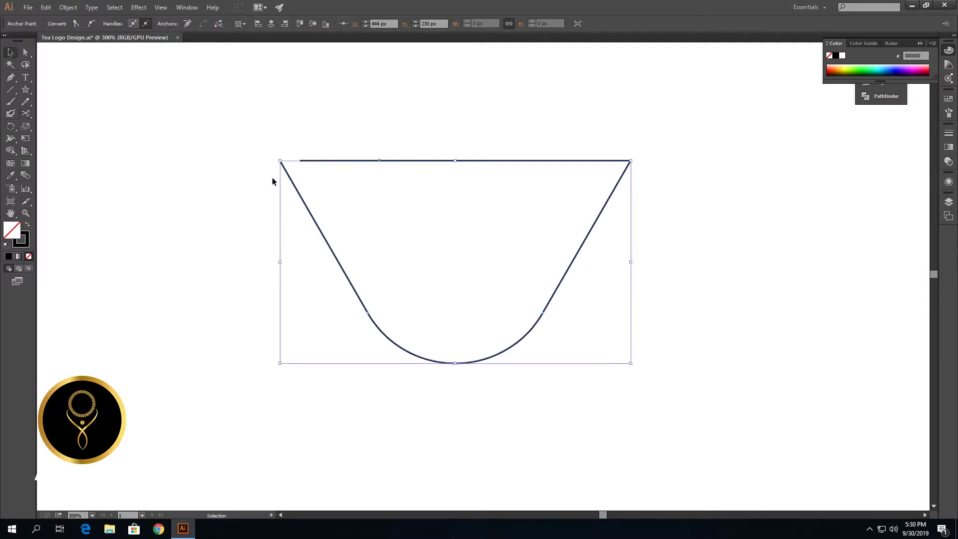
click(323, 177)
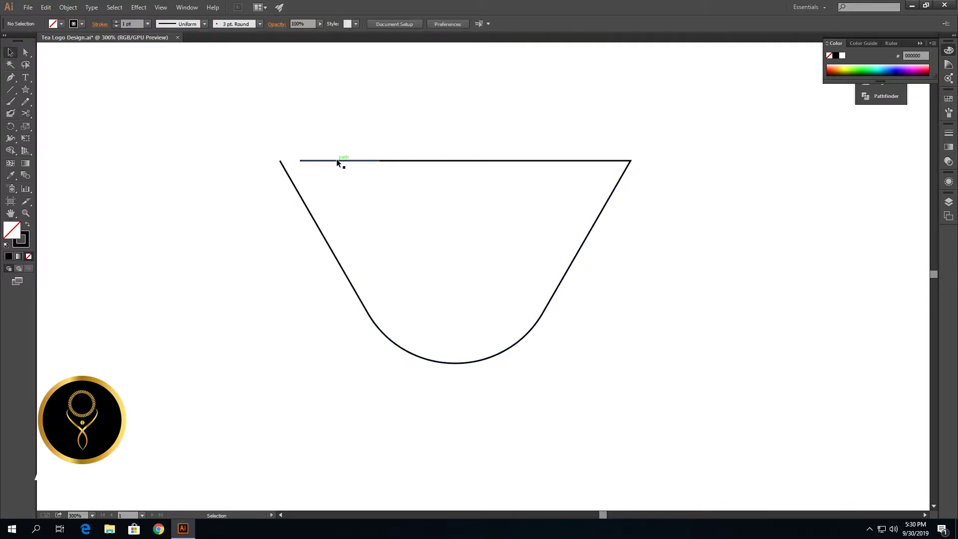
click(337, 161)
key(Delete)
- Apply the width profile tapered at both ends to the cup outline and set its stroke weight to 12 pt
click(423, 160)
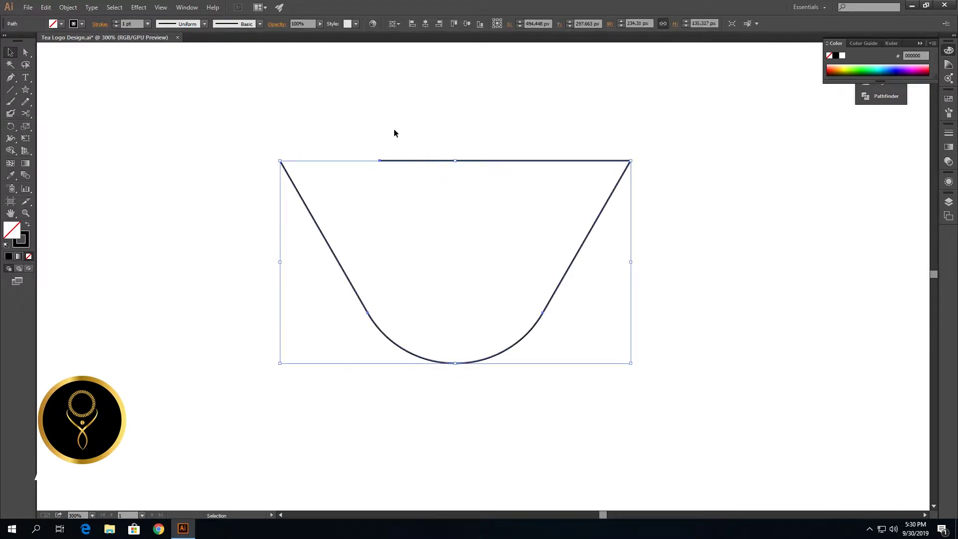
click(205, 24)
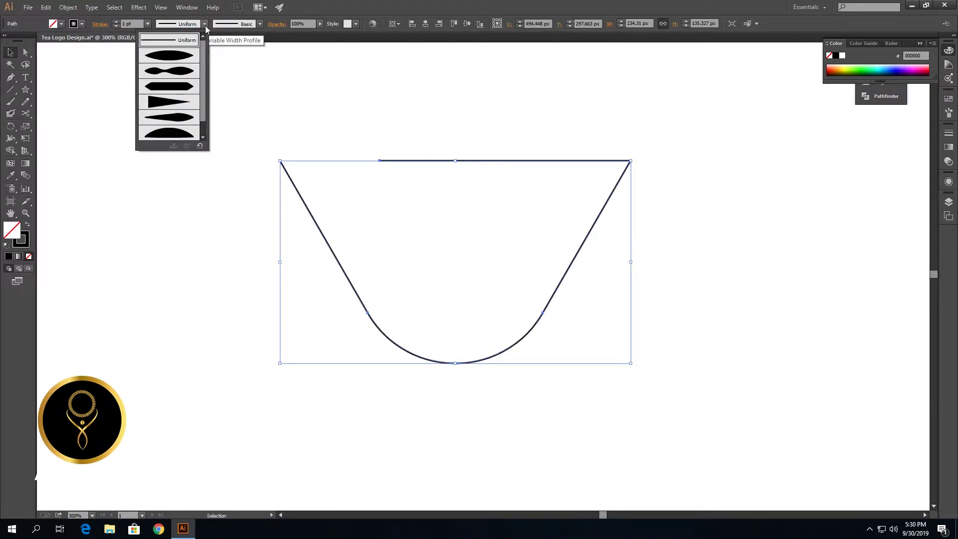
click(175, 57)
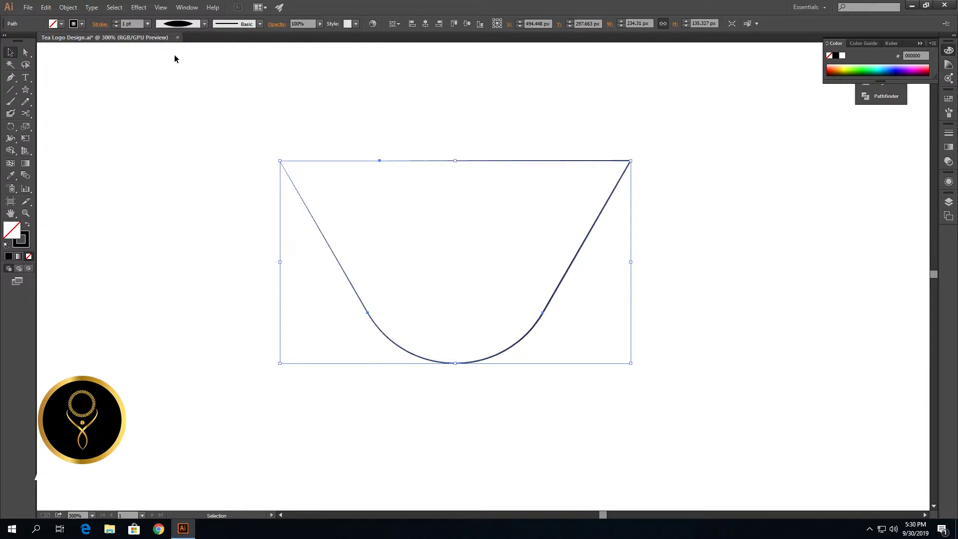
click(126, 23)
scroll(126, 24, up, 8)
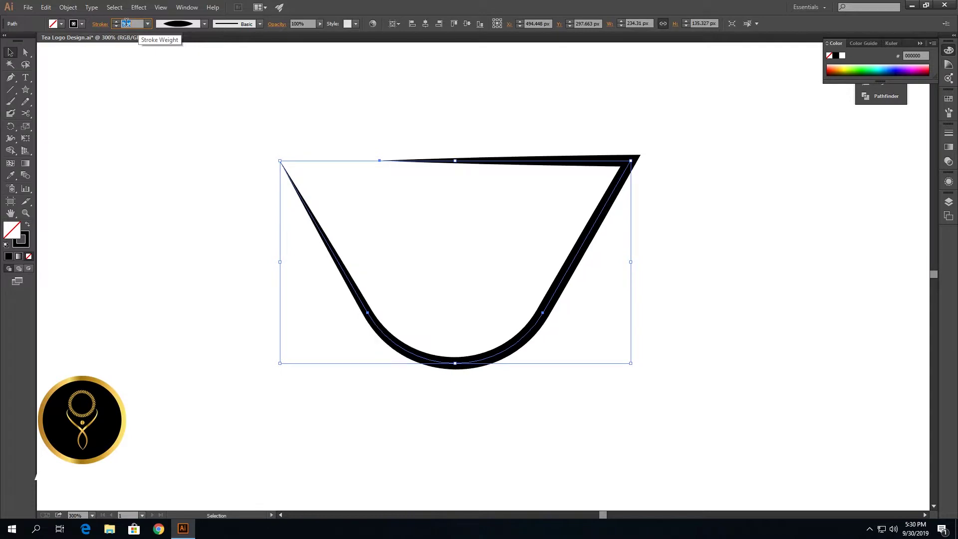
scroll(126, 22, up, 8)
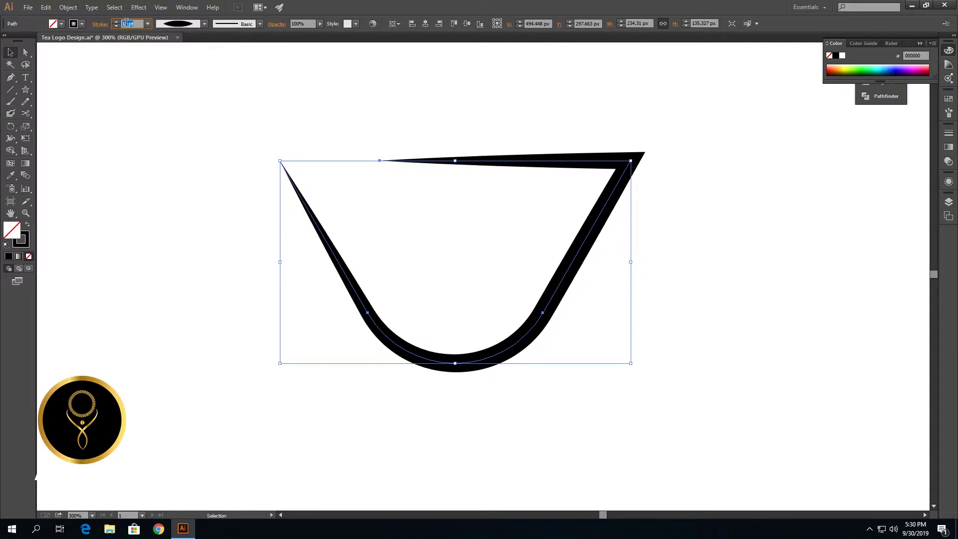
scroll(127, 23, down, 1)
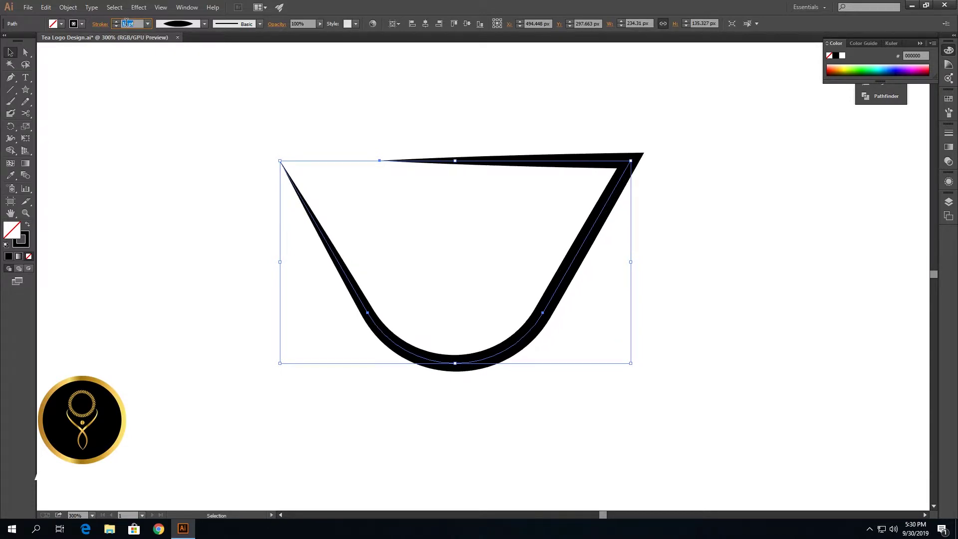
click(132, 119)
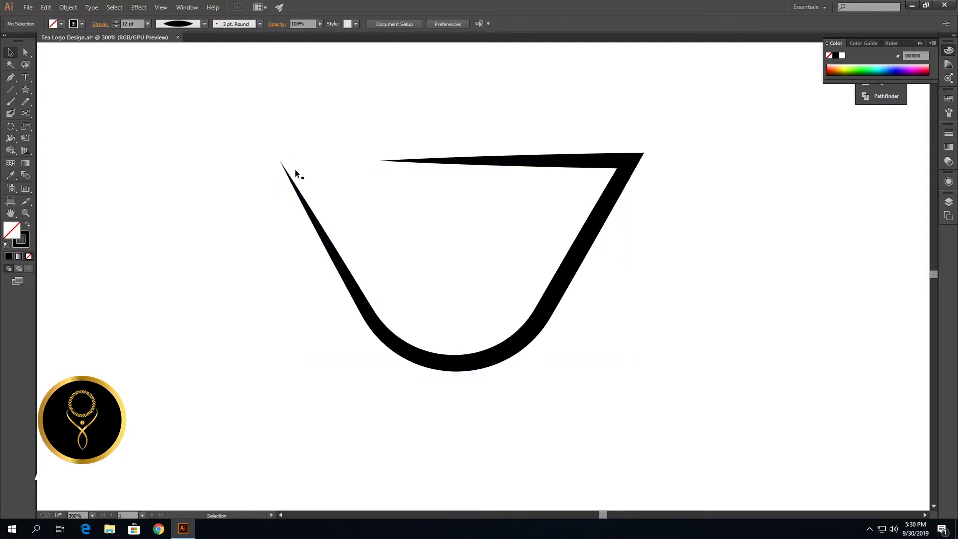
- Extend the open end of the cup's rim about 30 px to the left
key(a)
click(380, 161)
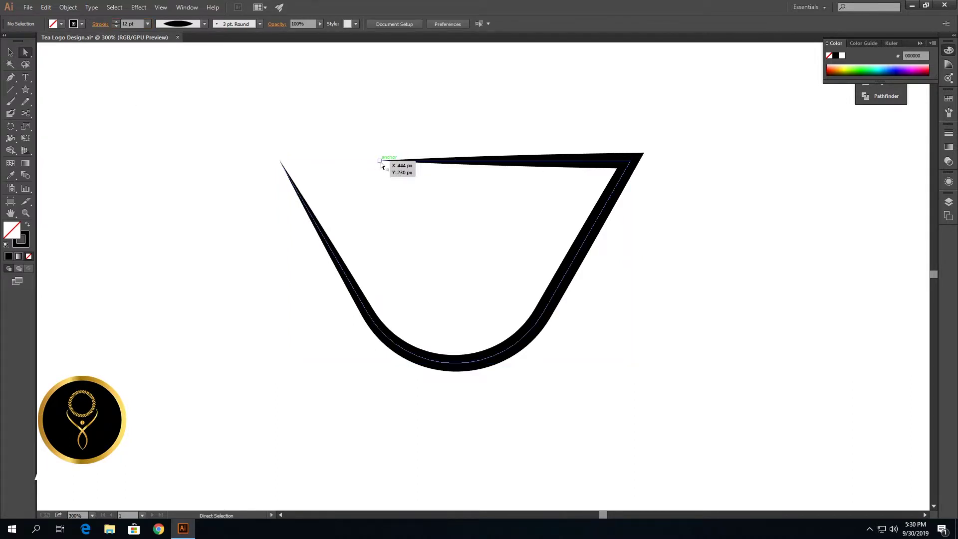
key(shift+Left)
key(shift+Left)
key(shift+Left)
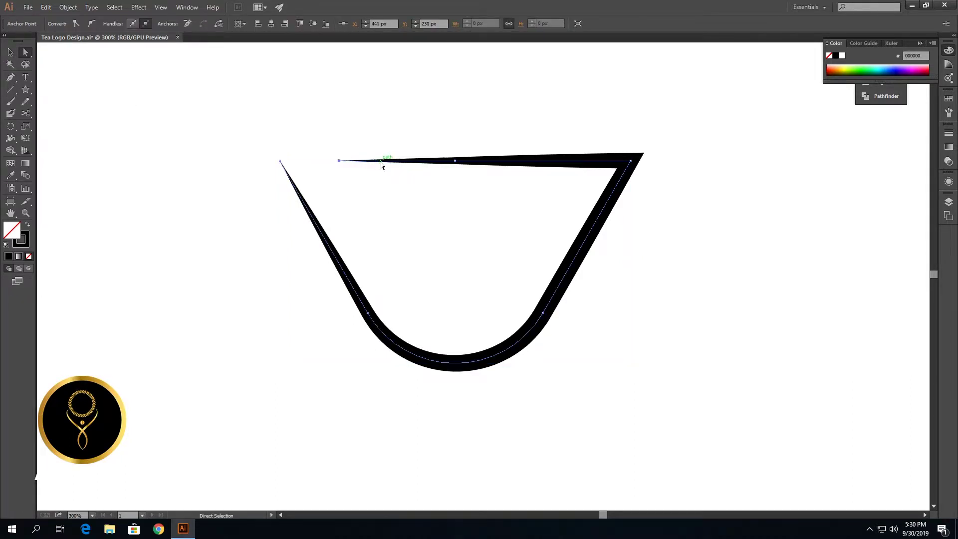
click(248, 233)
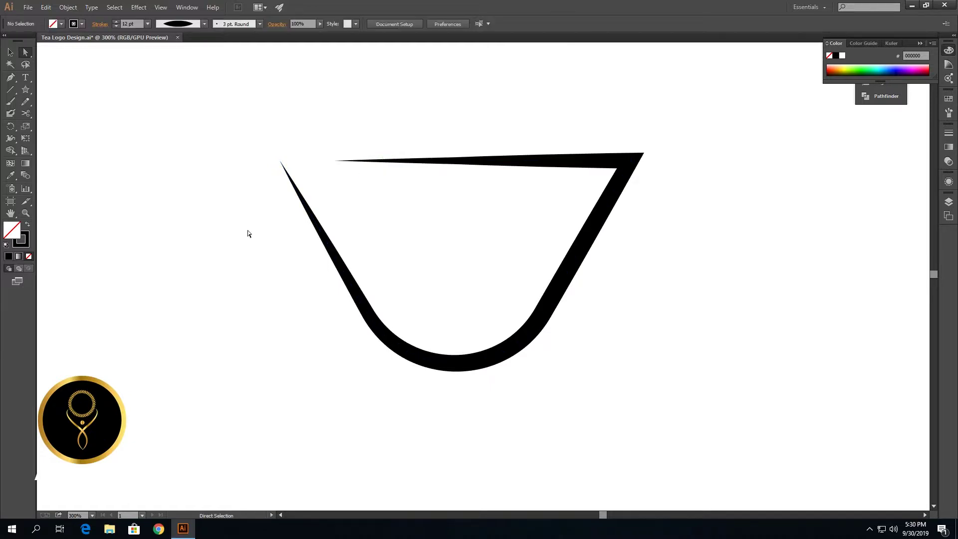
- Draw a curved handle path beside the cup's right side with the Pen tool and move its lower end to about X 591, Y 306 px
key(v)
click(29, 90)
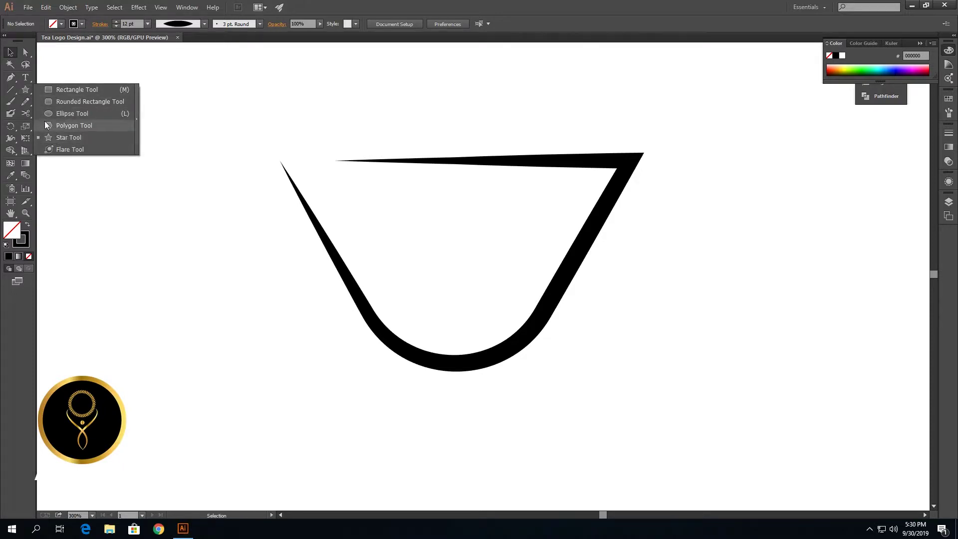
key(p)
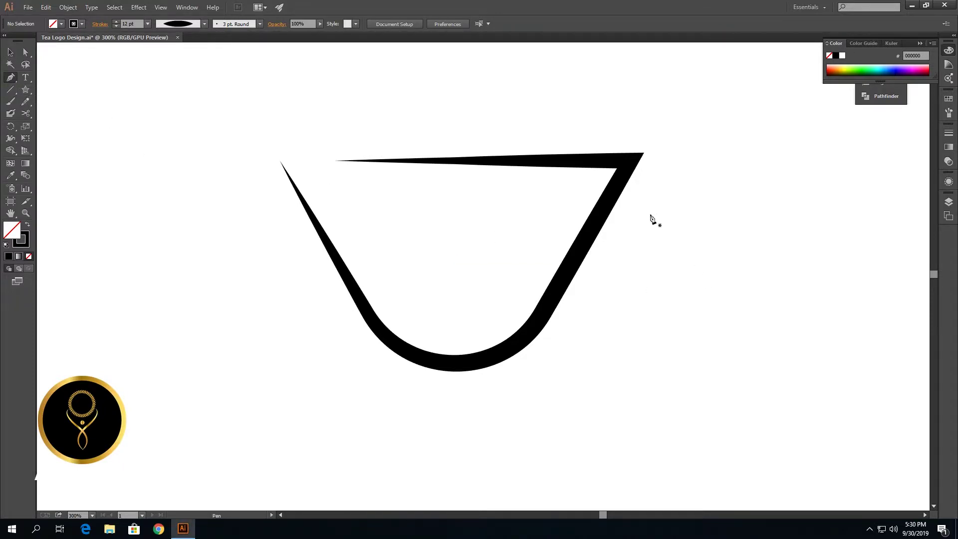
click(630, 198)
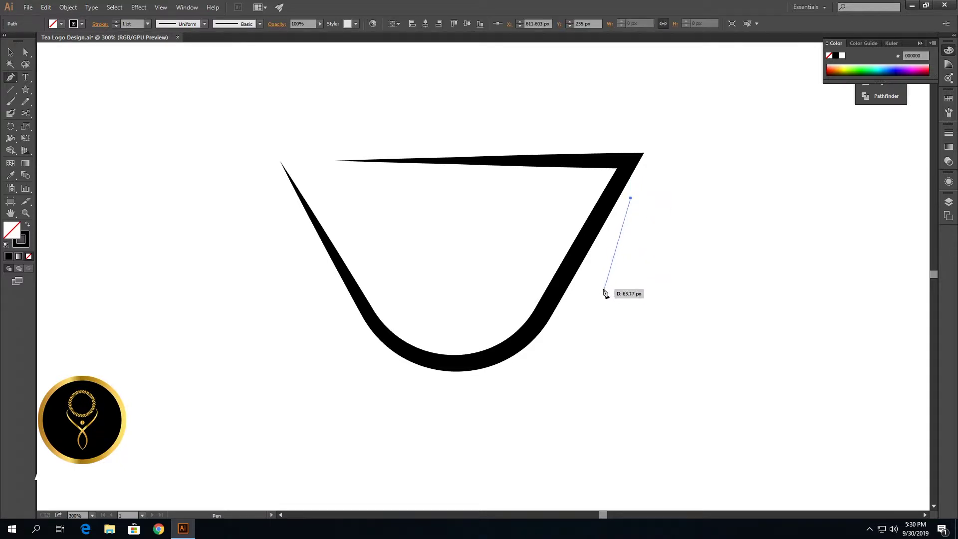
drag(602, 288, 504, 347)
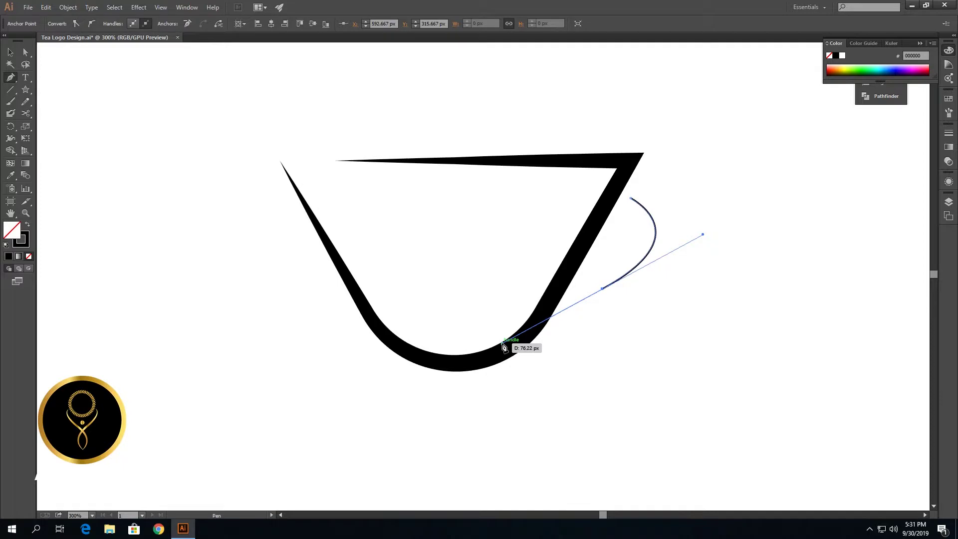
key(a)
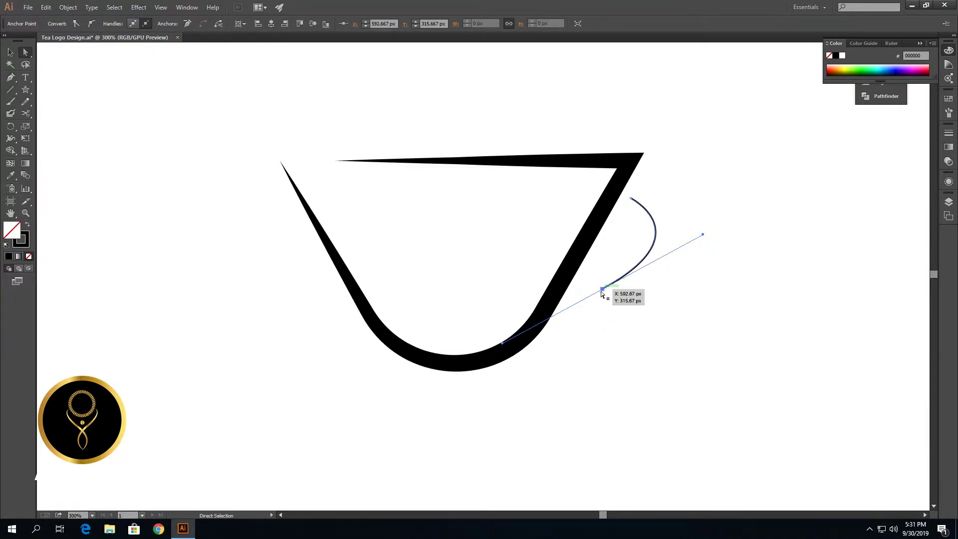
drag(602, 289, 600, 276)
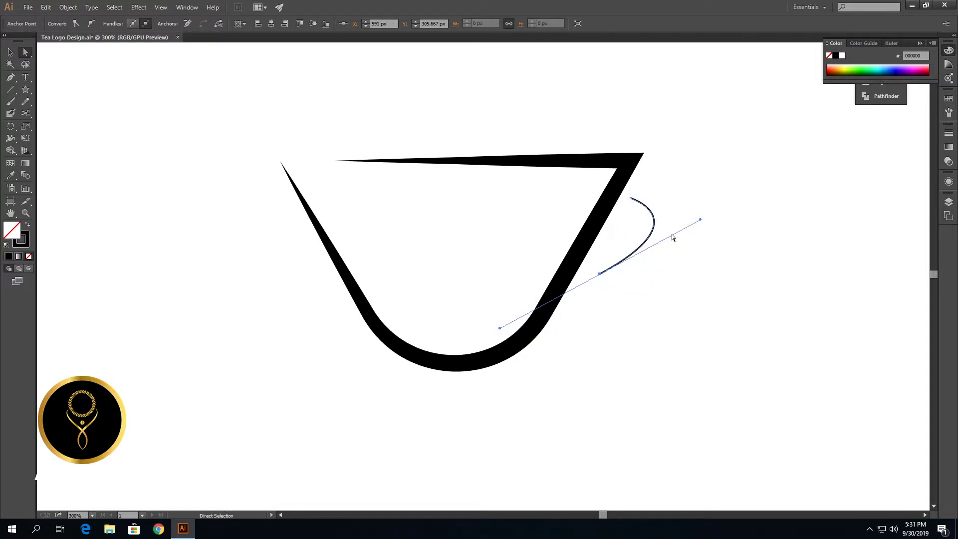
- Move both ends of the handle path onto the cup's right edge and pull its curve farther outward
click(602, 277)
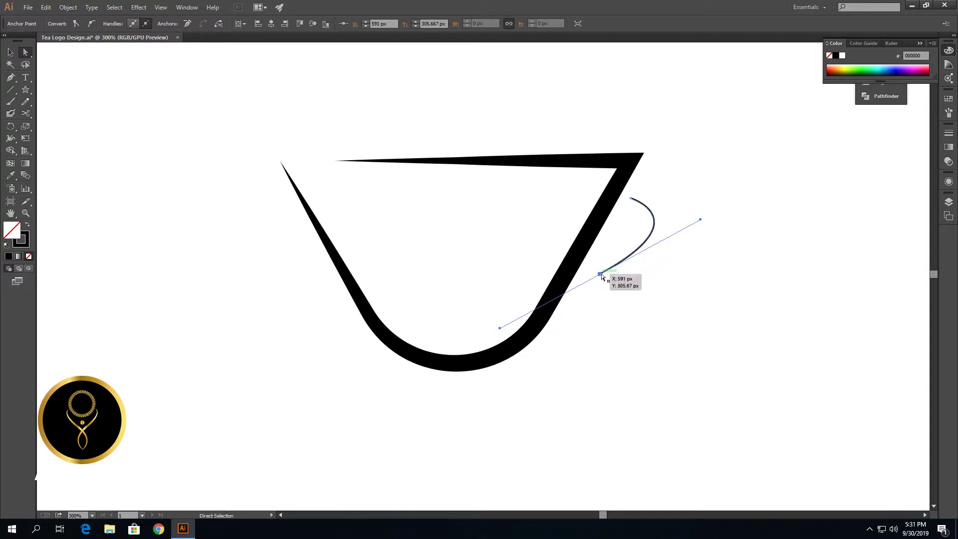
drag(601, 276, 586, 277)
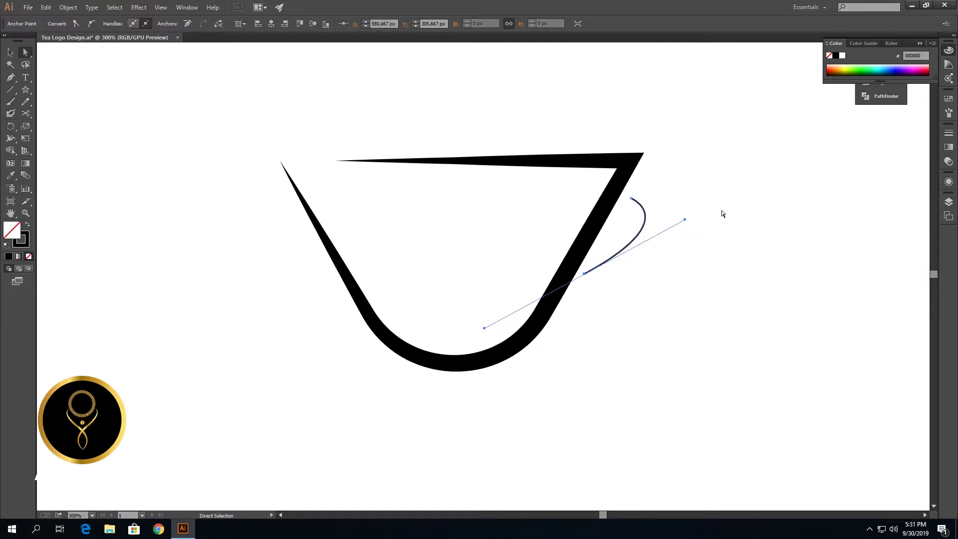
drag(685, 220, 716, 231)
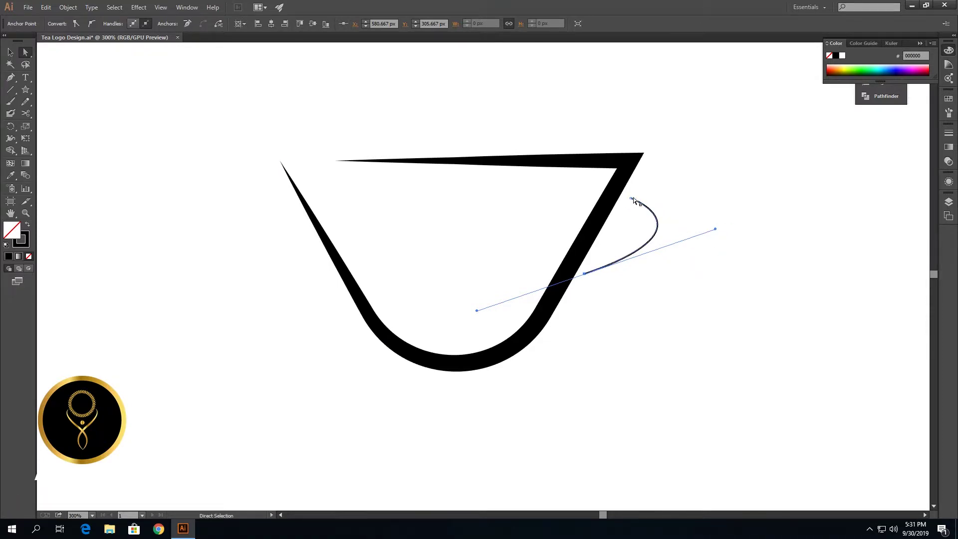
drag(631, 198, 625, 195)
drag(586, 275, 579, 275)
click(598, 292)
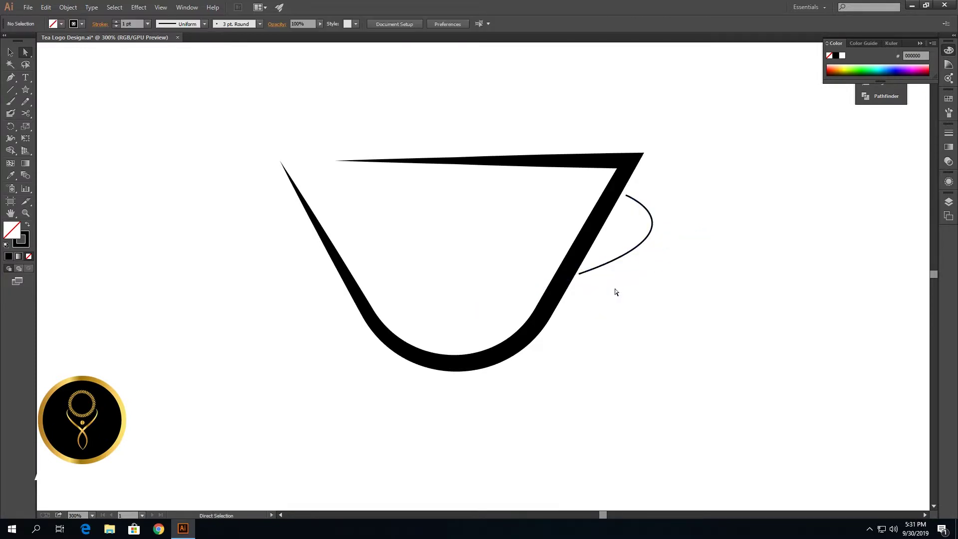
- Apply the width profile tapered at both ends to the handle path
key(v)
click(640, 244)
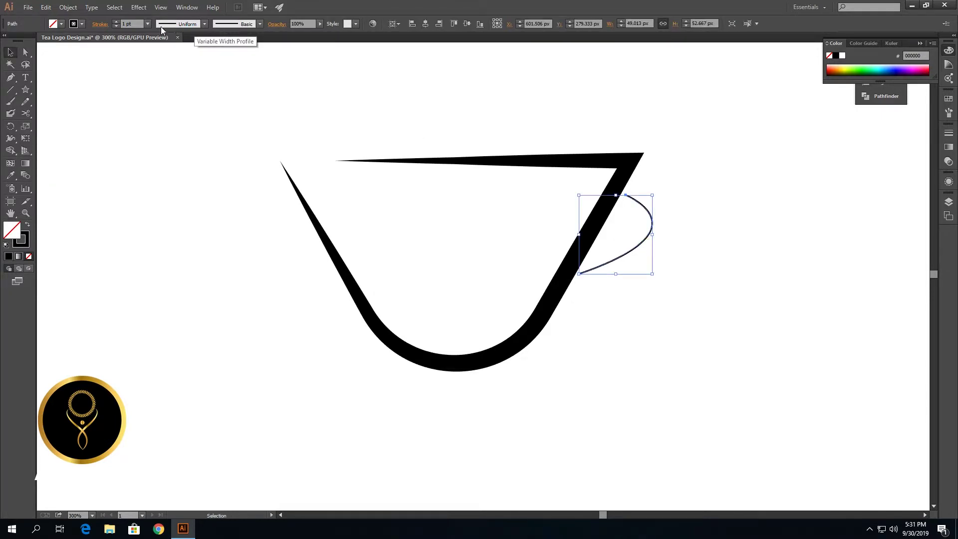
click(205, 25)
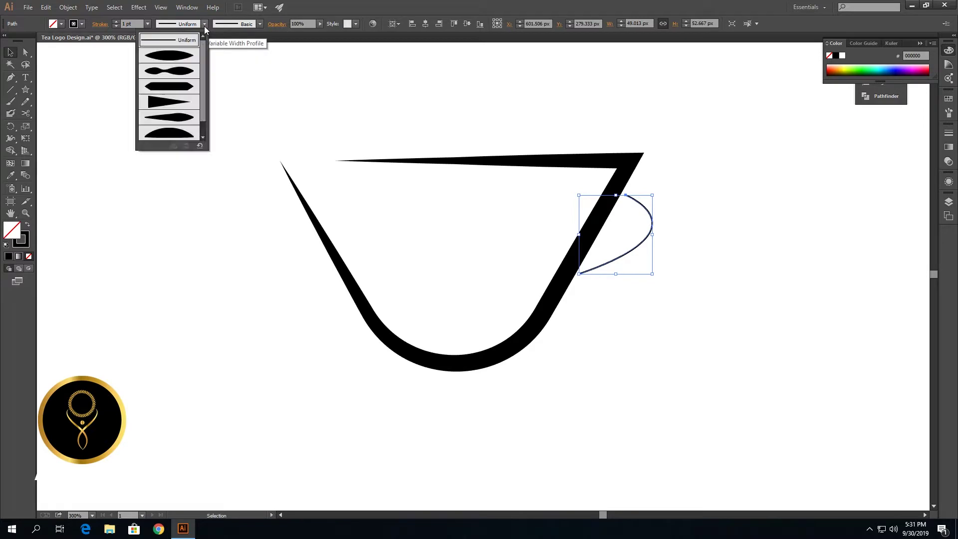
click(176, 56)
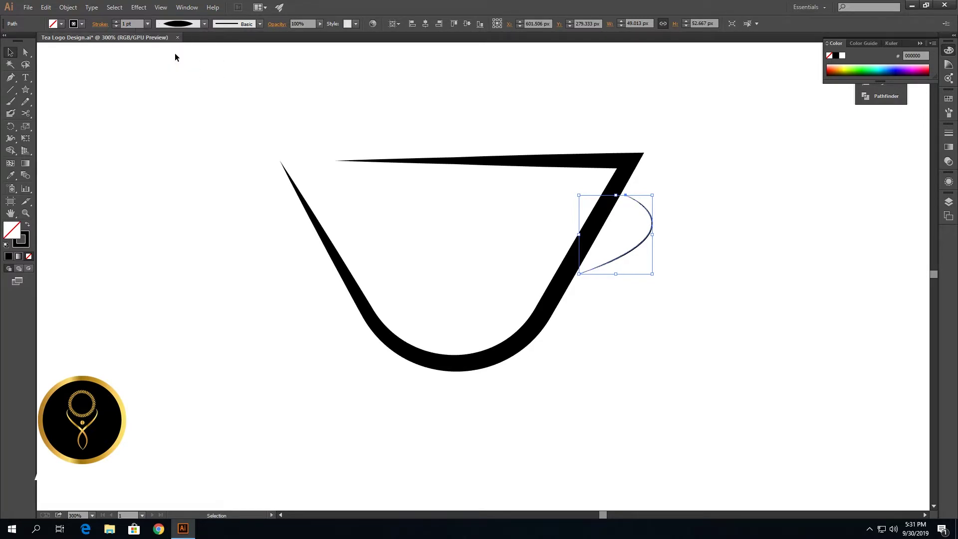
- Try to raise the handle's stroke weight to 7 pt
click(127, 24)
key(Up)
key(Up)
key(Up)
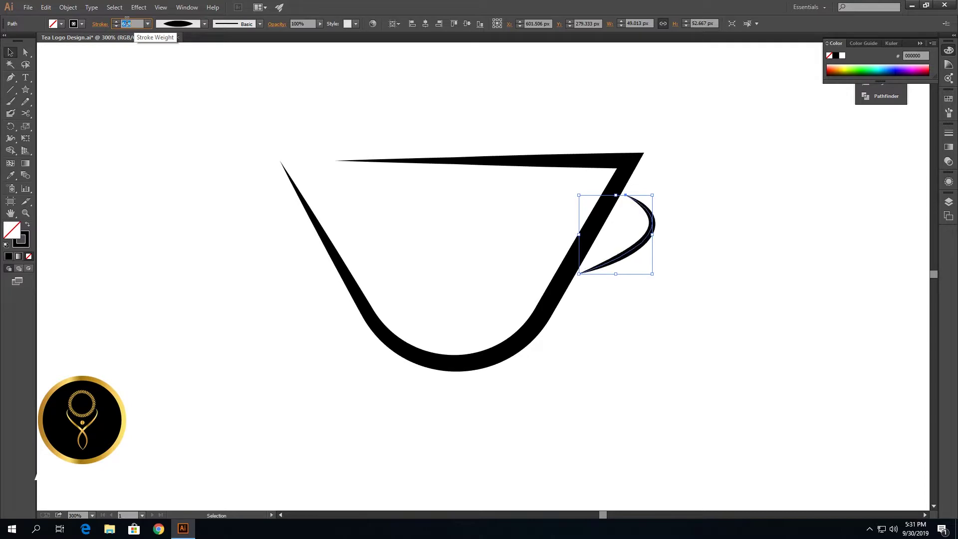
key(Up)
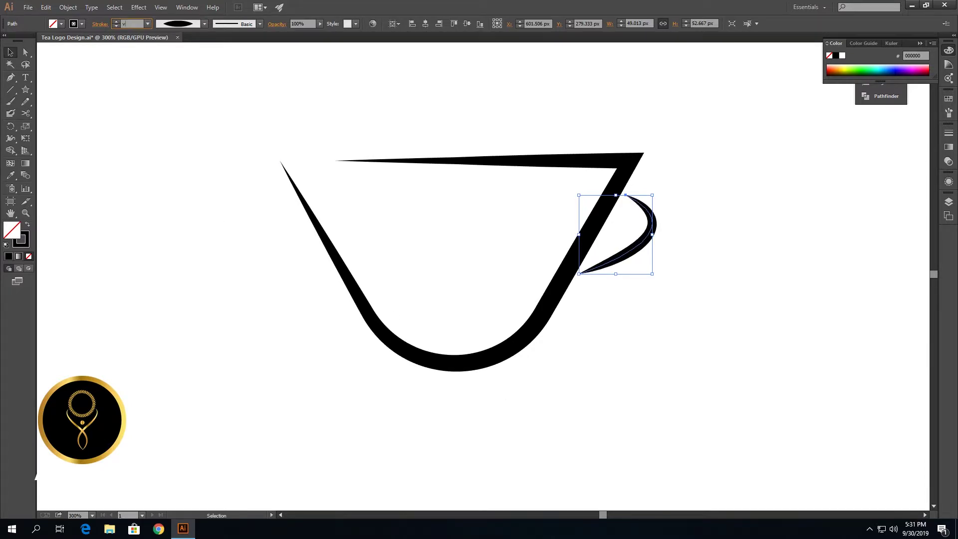
click(607, 333)
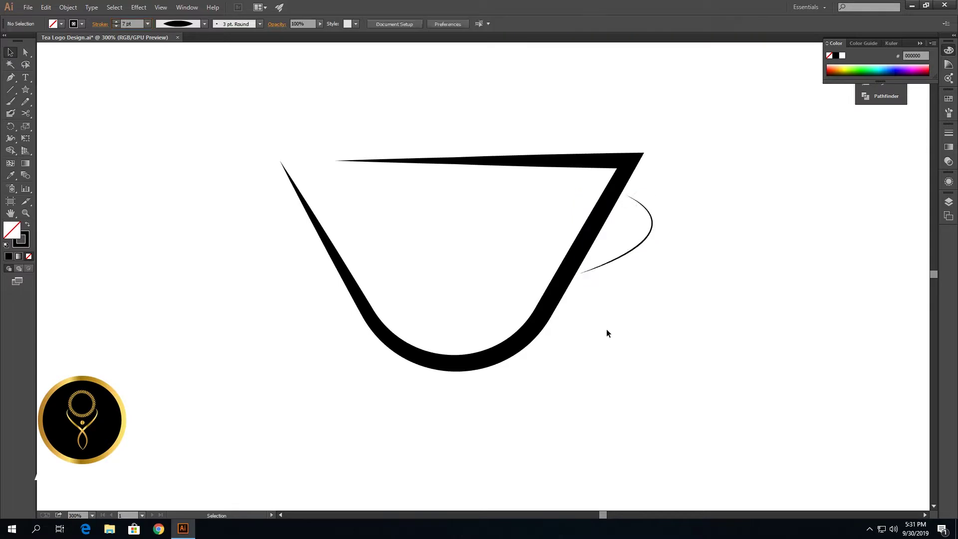
- Set the handle's stroke weight to 9 pt and deselect it
click(639, 248)
click(122, 23)
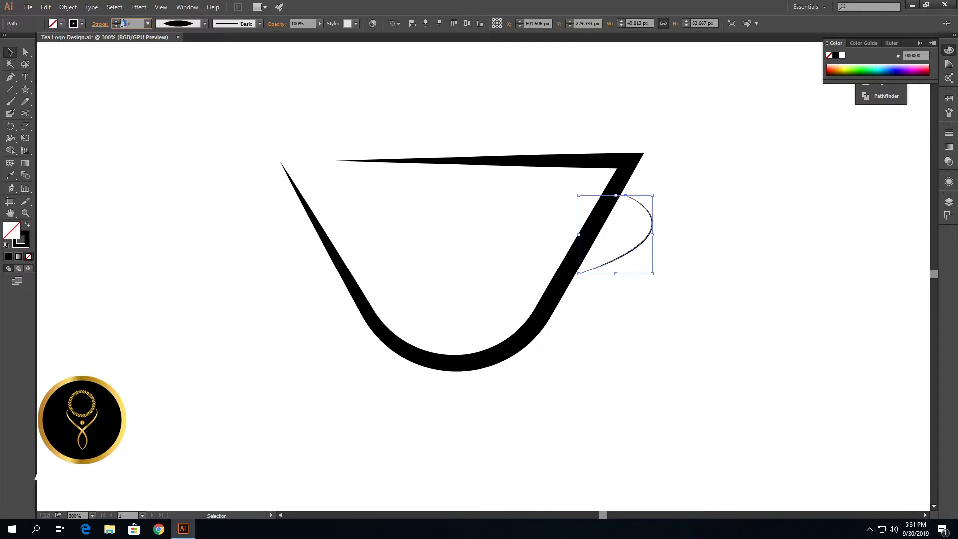
text(7)
key(Return)
text(9)
key(Return)
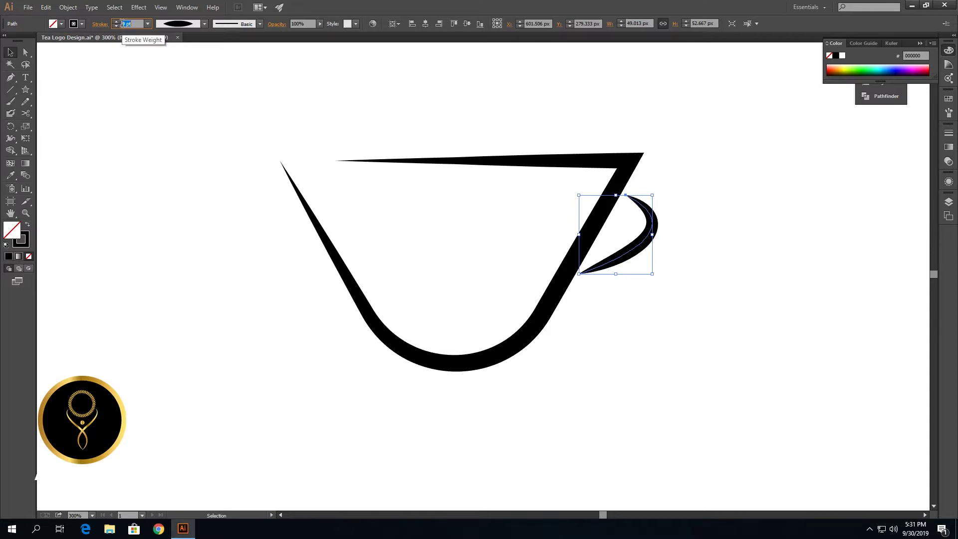
click(525, 238)
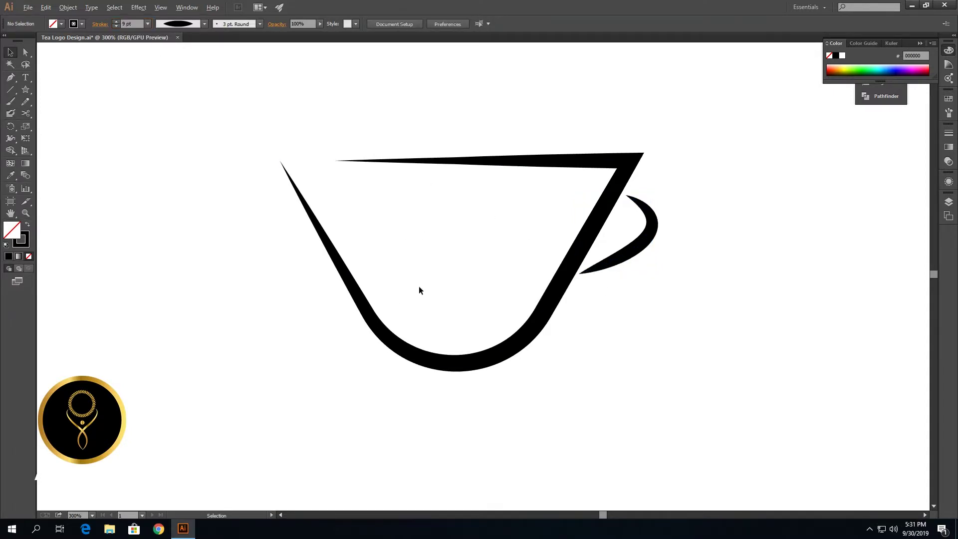
- Draw a vertical line about 115 px long to the left of the cup with the Line Segment tool
scroll(419, 289, down, 1)
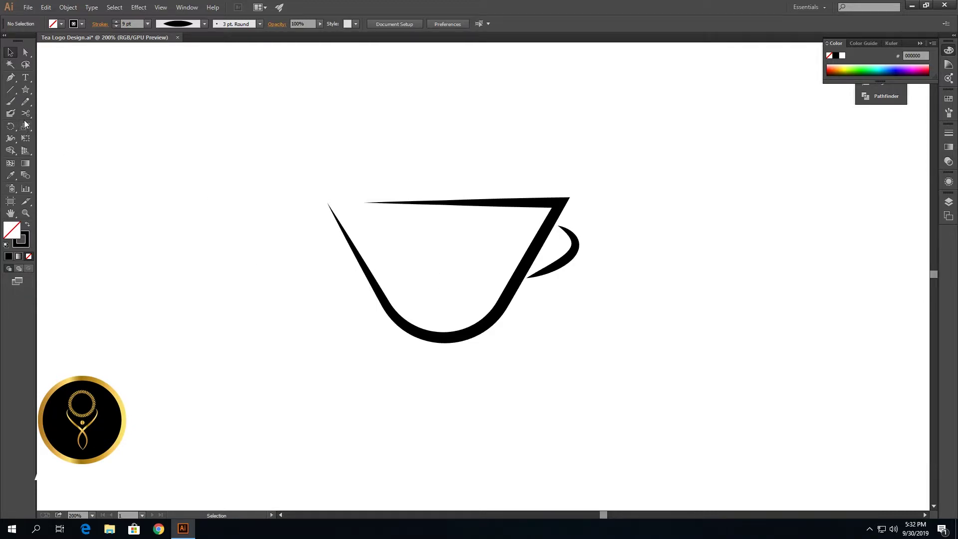
click(11, 90)
drag(234, 155, 234, 272)
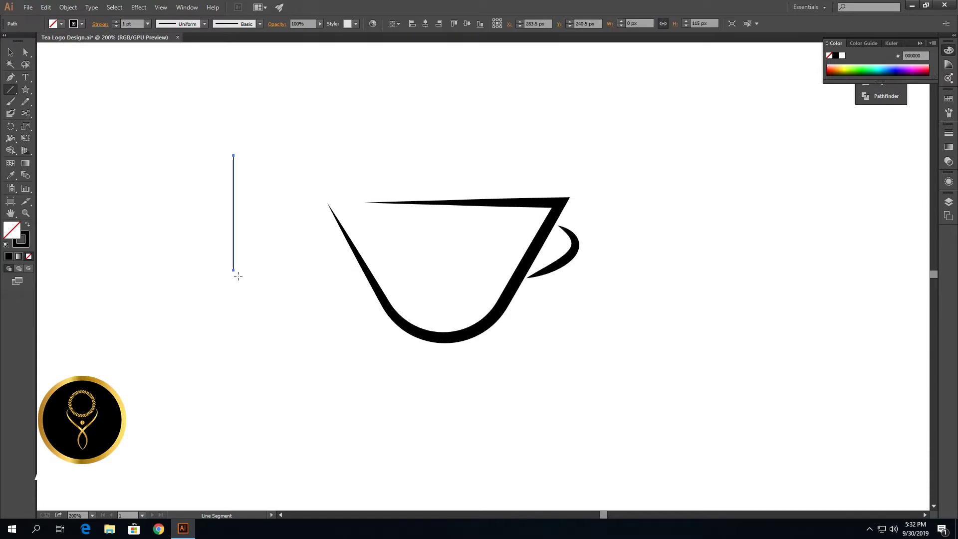
- Apply the width profile tapered at both ends to the vertical line and set its stroke weight to 9 pt
click(124, 23)
key(Up)
key(Up)
key(Up)
key(Up)
key(Up)
key(Up)
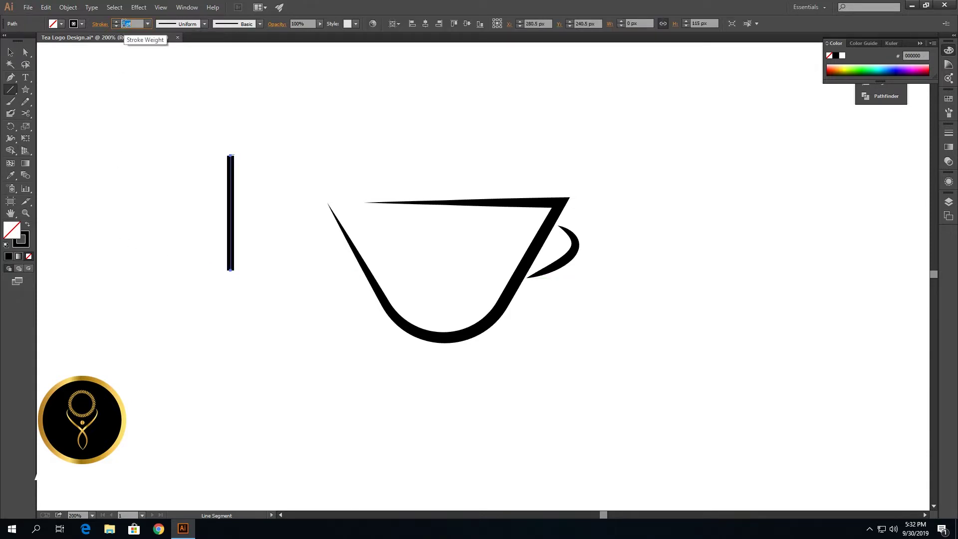
click(205, 23)
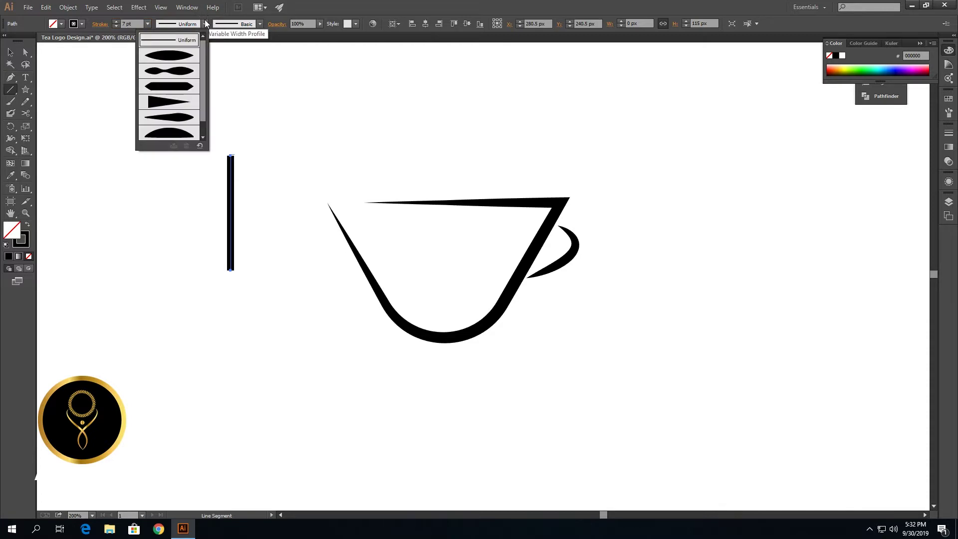
click(182, 55)
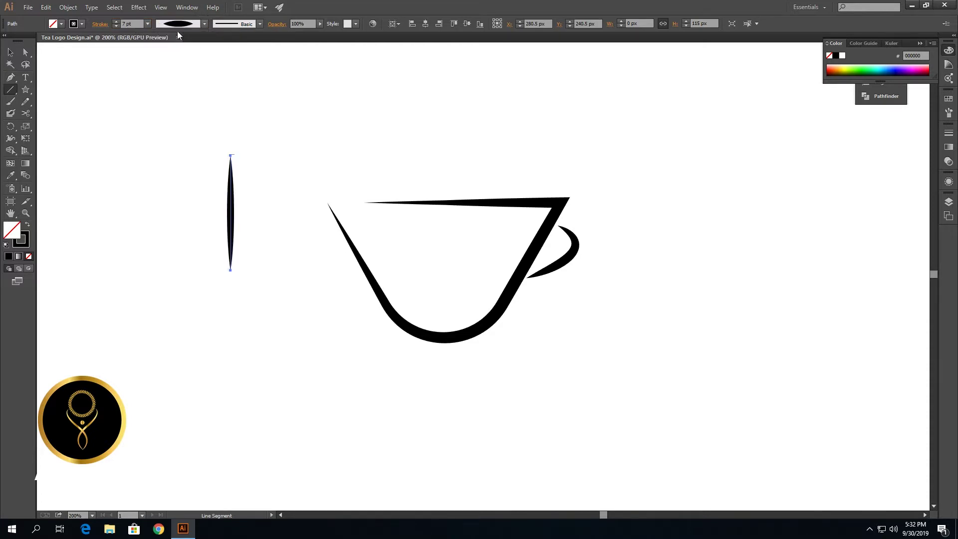
click(128, 23)
key(Up)
key(Up)
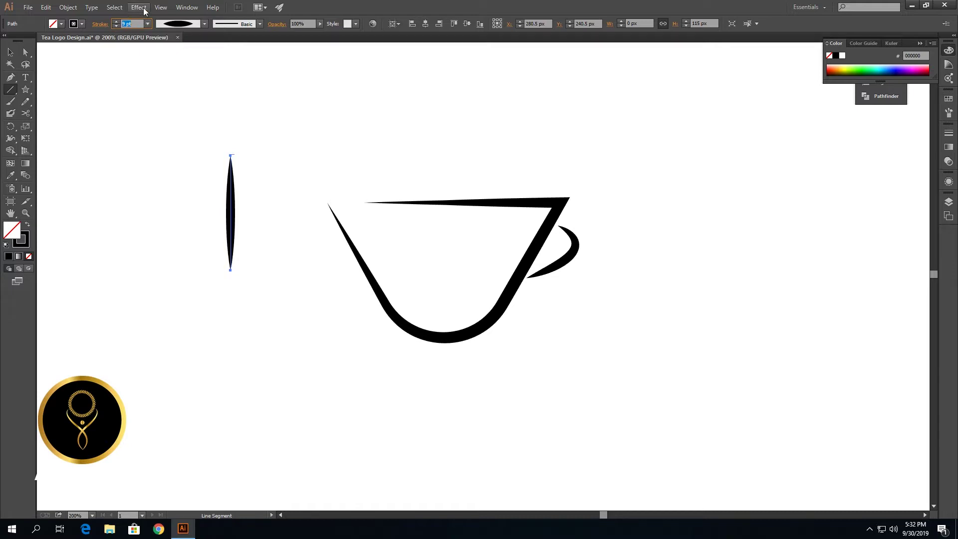
- Bend the vertical line into a steam wisp by applying a Twist effect of about 25° with the preview on
click(139, 7)
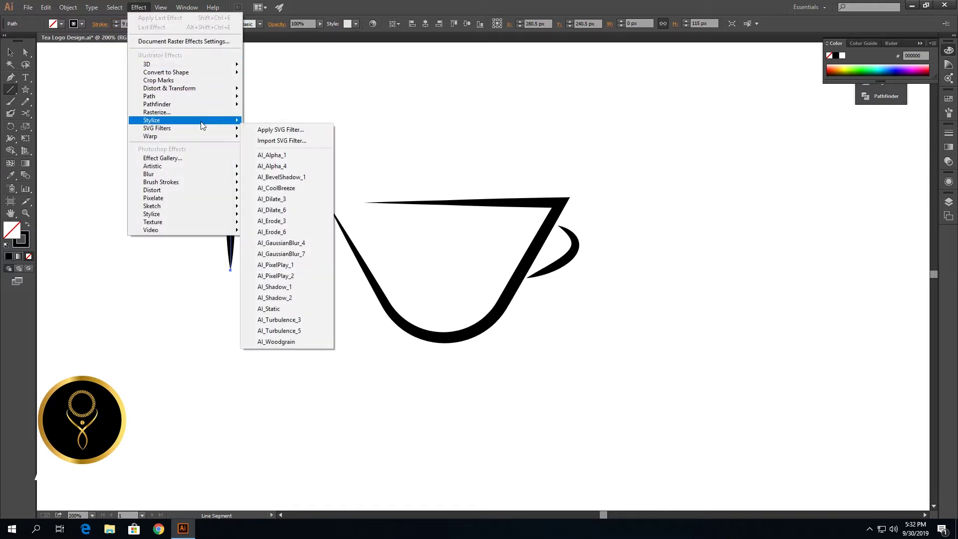
mouse_move(214, 89)
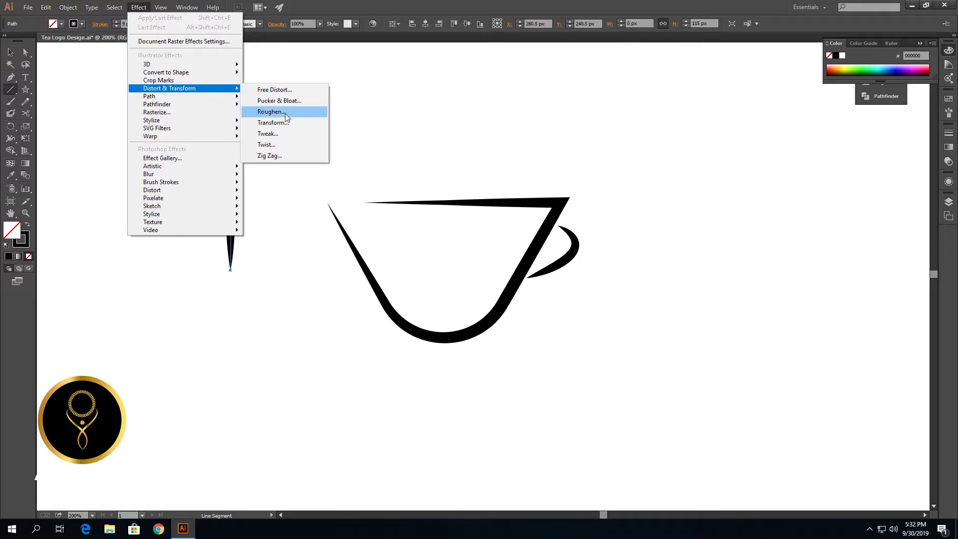
click(280, 142)
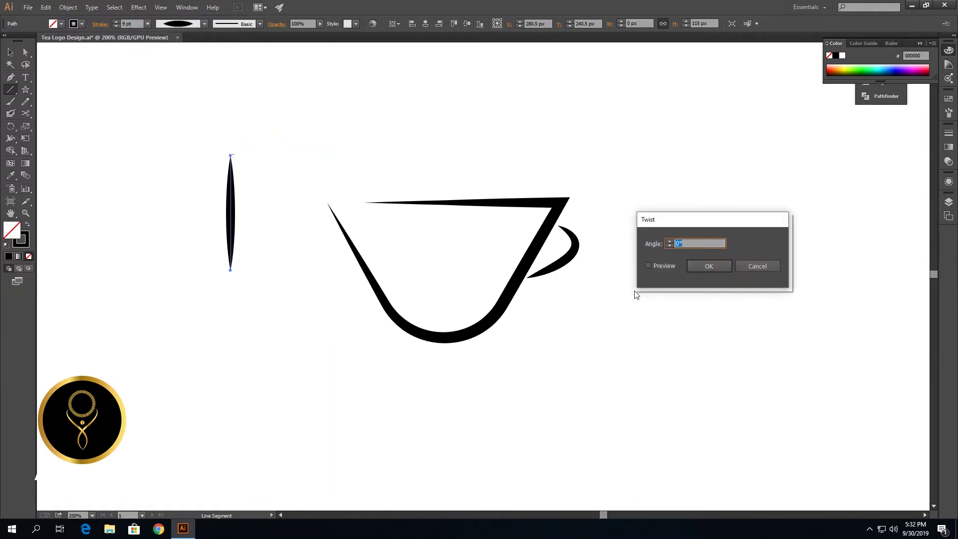
click(648, 266)
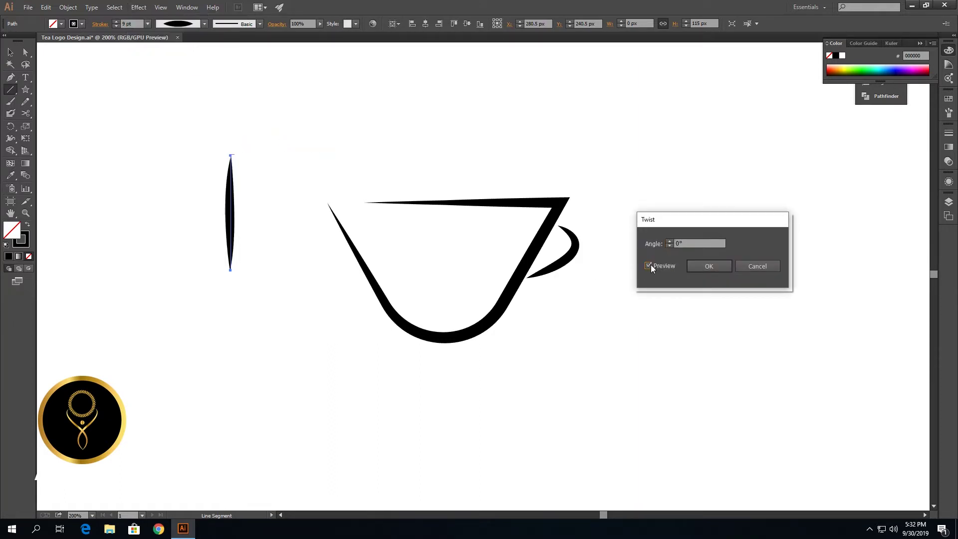
click(677, 243)
click(668, 242)
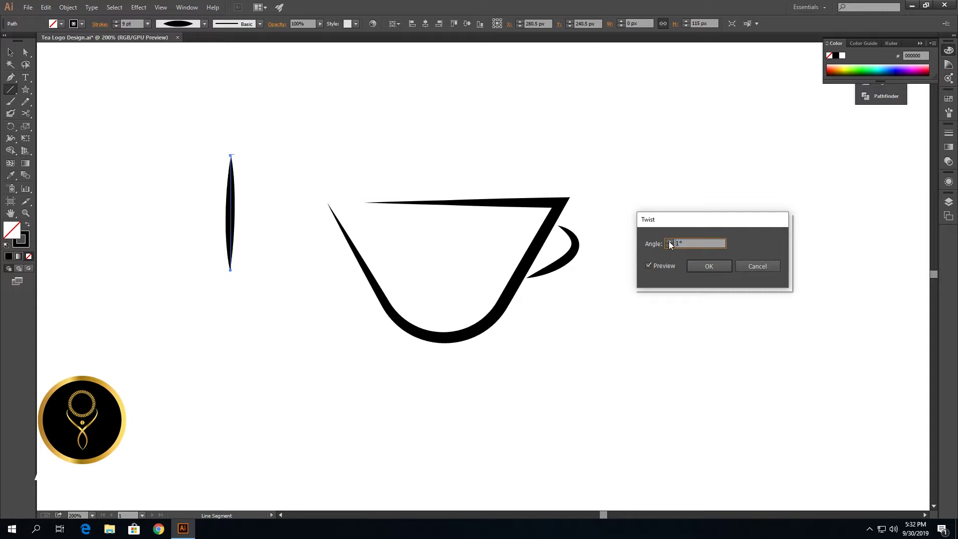
click(668, 241)
click(668, 241)
click(669, 241)
click(669, 242)
click(669, 242)
click(669, 241)
click(669, 241)
click(670, 242)
click(669, 242)
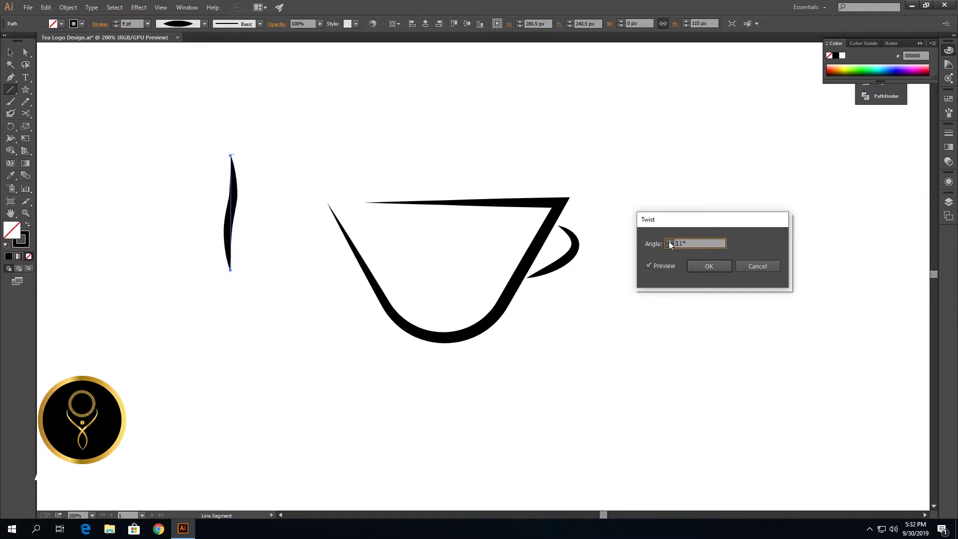
click(670, 242)
click(669, 241)
click(670, 241)
click(669, 241)
click(669, 242)
click(670, 241)
click(669, 242)
click(669, 241)
click(669, 241)
click(669, 241)
click(669, 241)
click(669, 241)
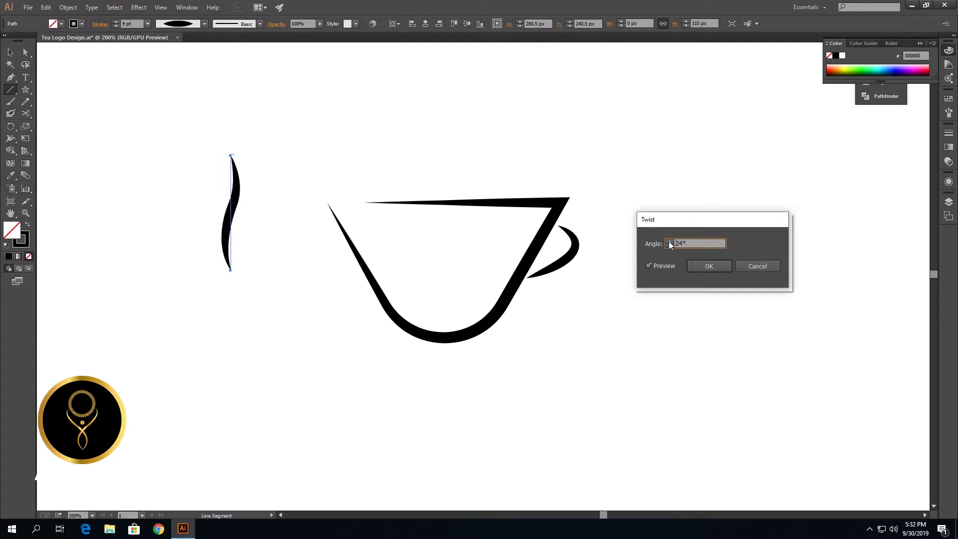
click(670, 241)
click(707, 265)
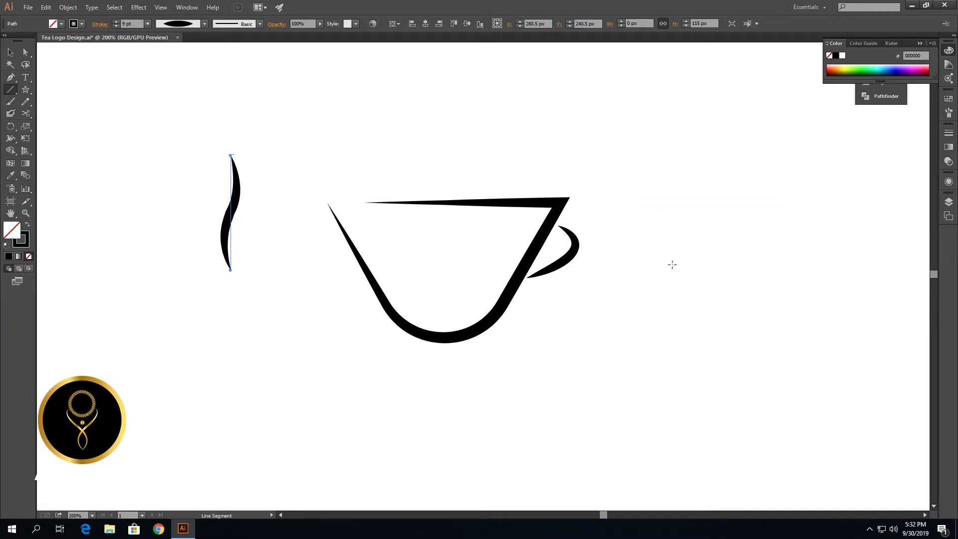
- Expand the appearance of the twisted steam wisp into a filled shape and deselect it
click(70, 9)
click(113, 126)
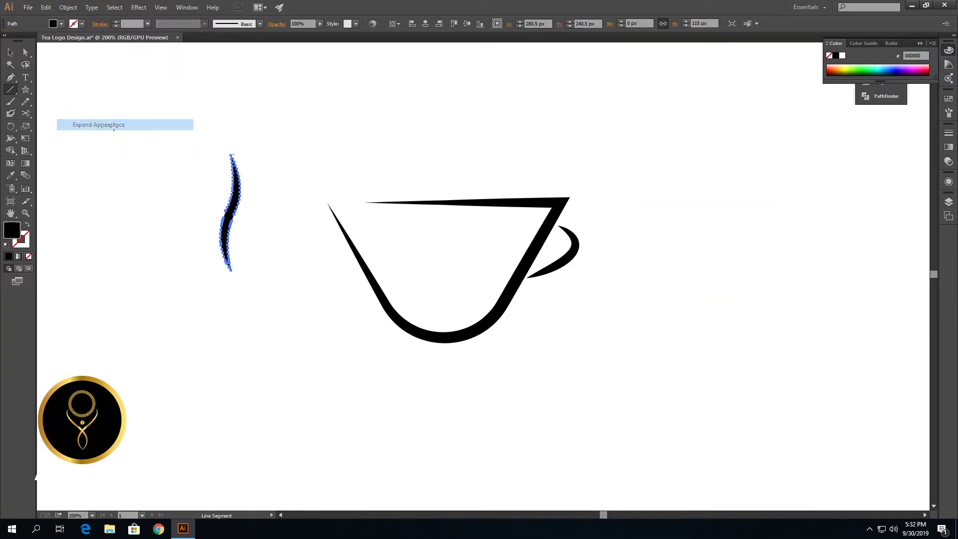
key(v)
click(304, 289)
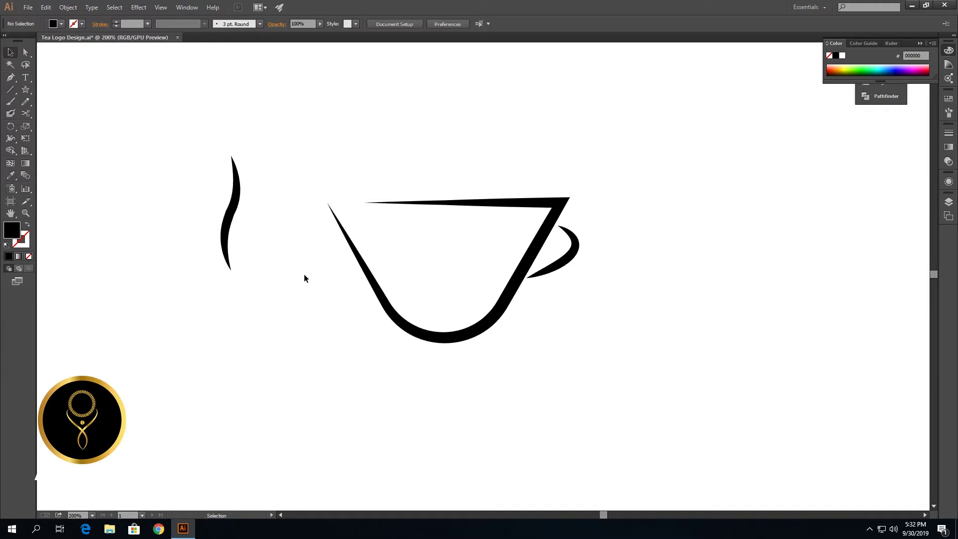
- Expand the appearance of the cup outline and its handle together and deselect them
drag(314, 207, 605, 389)
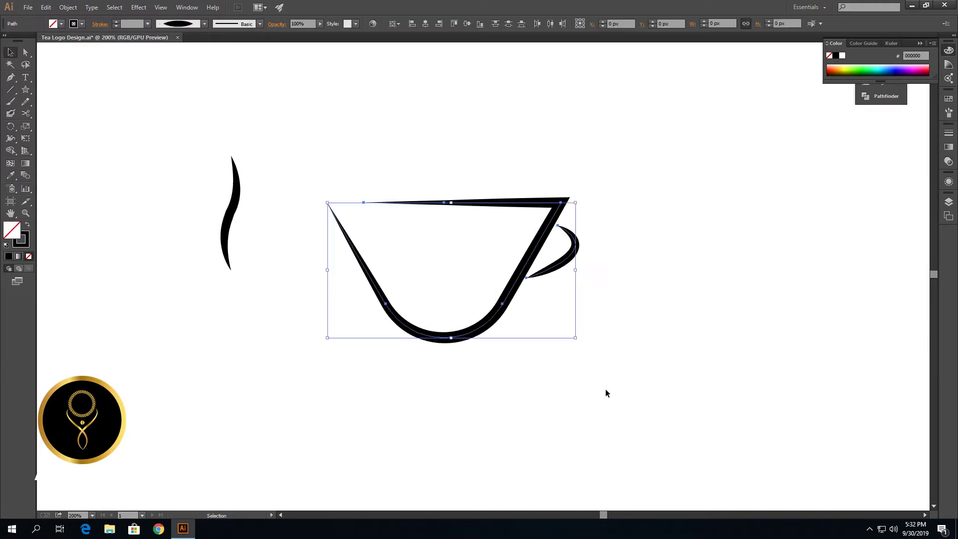
click(68, 7)
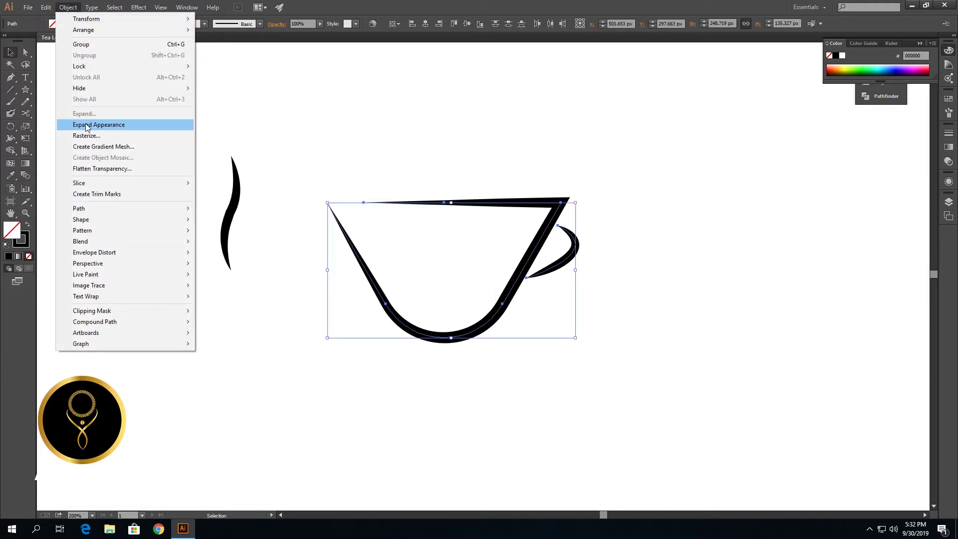
click(80, 125)
click(270, 307)
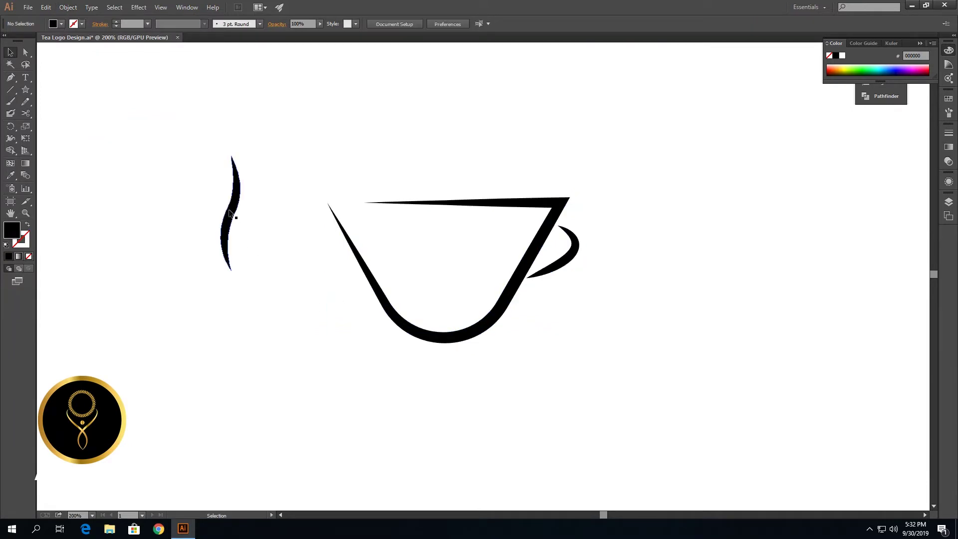
- Move the steam wisp above the middle of the cup and scale it down to about 98 px high
drag(229, 213, 444, 133)
drag(473, 163, 468, 252)
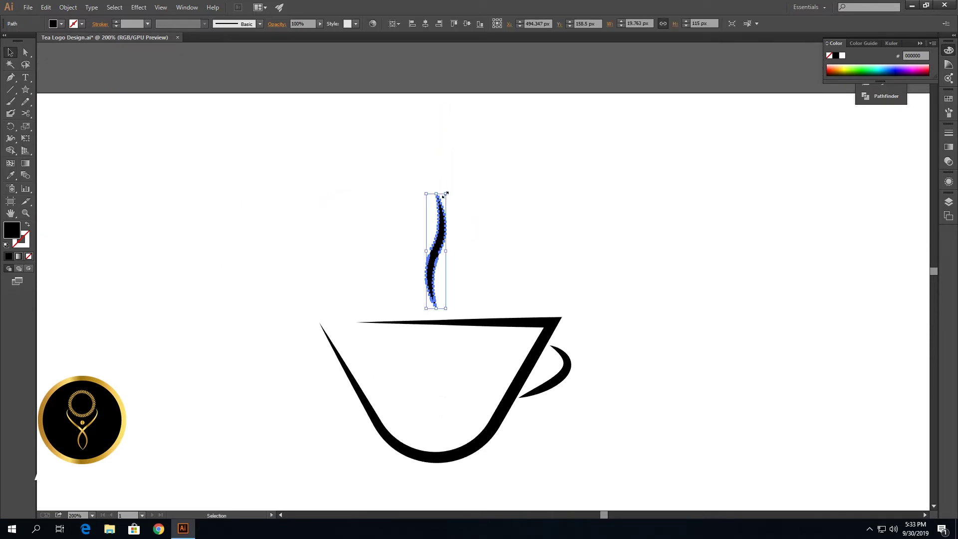
drag(445, 194, 446, 202)
click(458, 266)
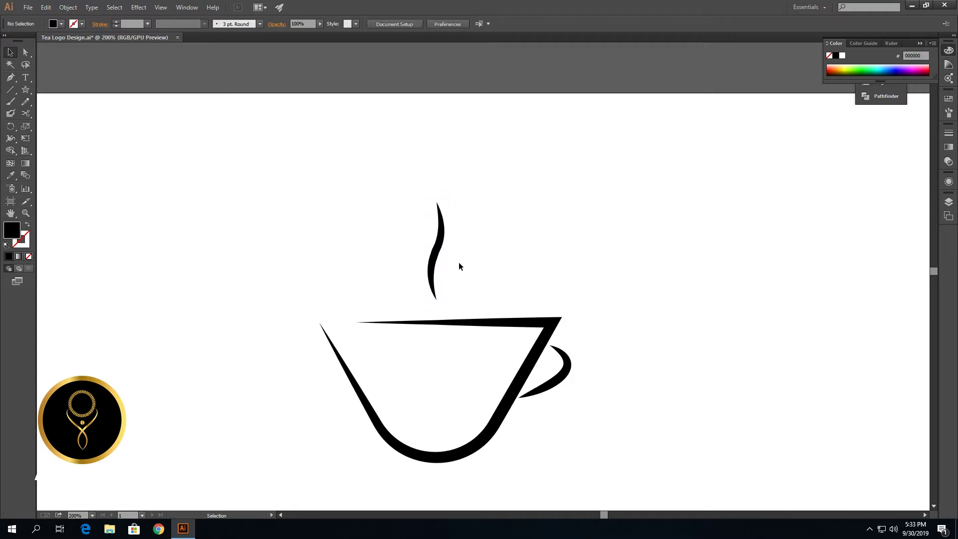
- Duplicate the steam wisp beside the original, scale the copy to about 82 px high and lower it to line up their bottom ends
drag(440, 259, 457, 255)
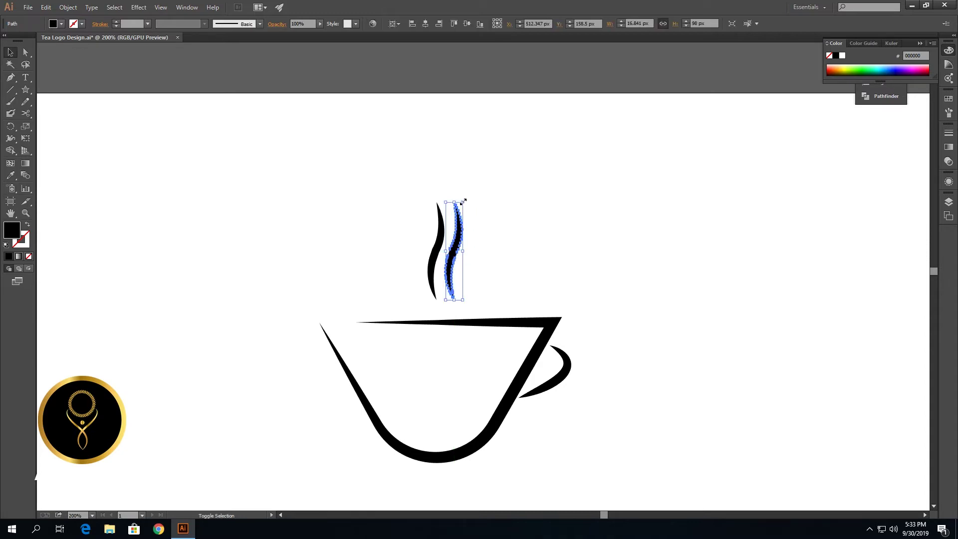
drag(462, 203, 462, 209)
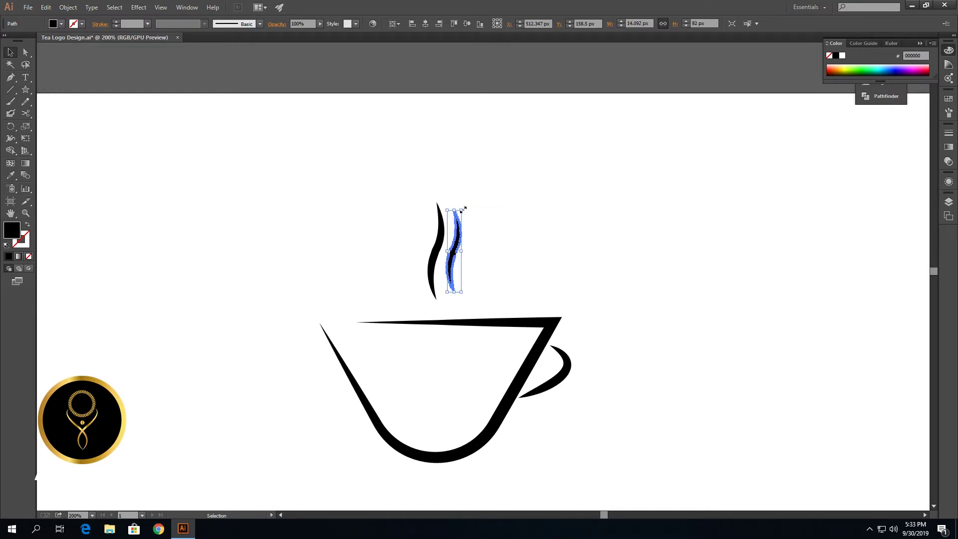
key(Down)
key(Down)
key(Down)
key(Down)
key(Down)
key(Down)
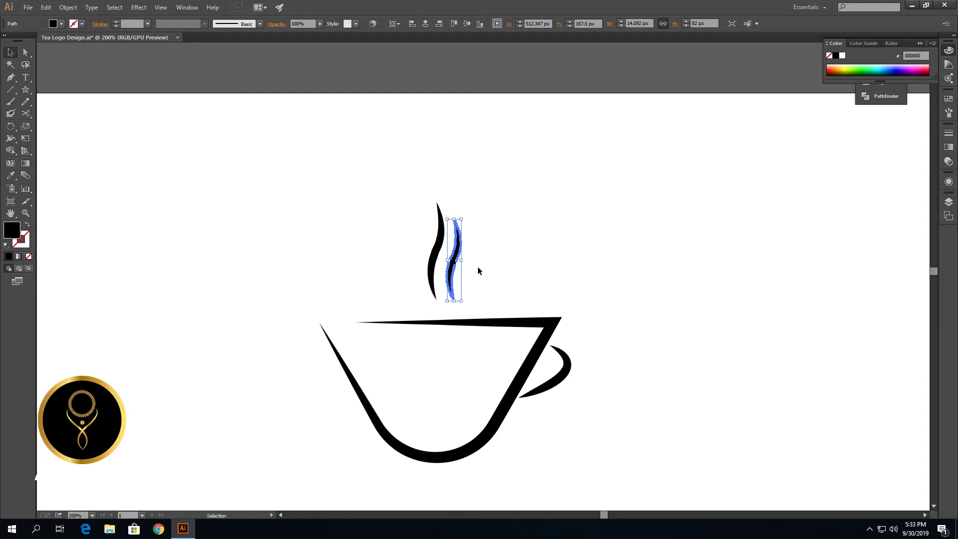
click(478, 270)
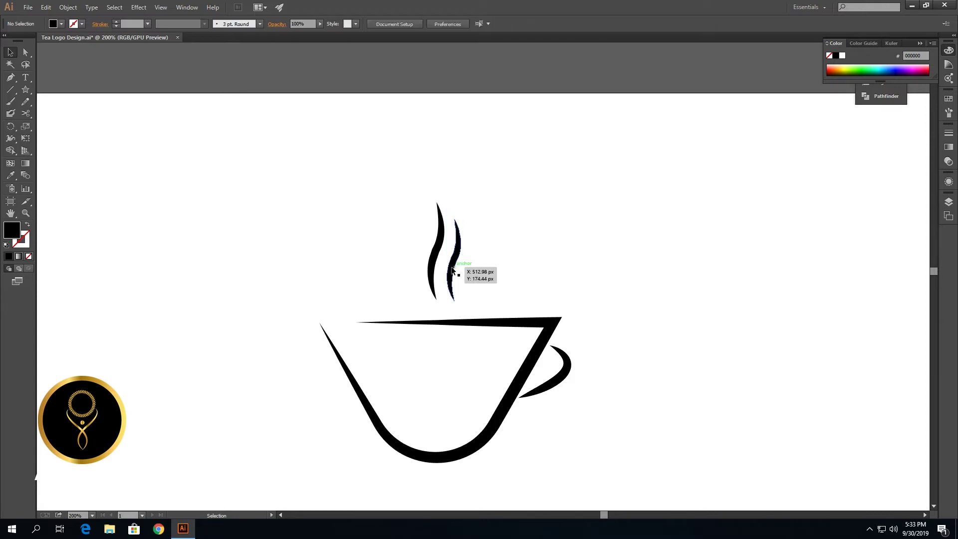
- Copy the smaller steam wisp to the other side of the tall one, space it evenly and deselect it
drag(450, 271, 412, 267)
key(shift)
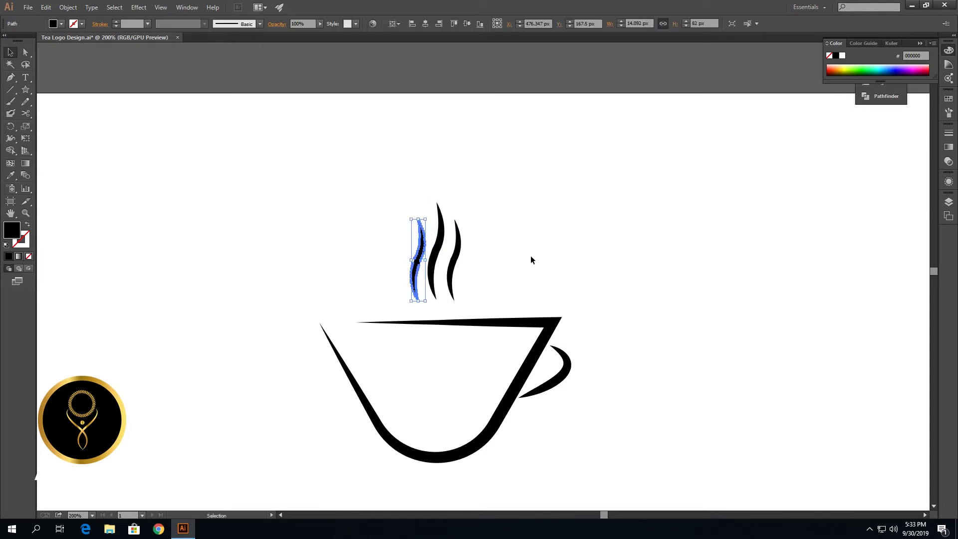
key(Left)
key(Left)
key(Left)
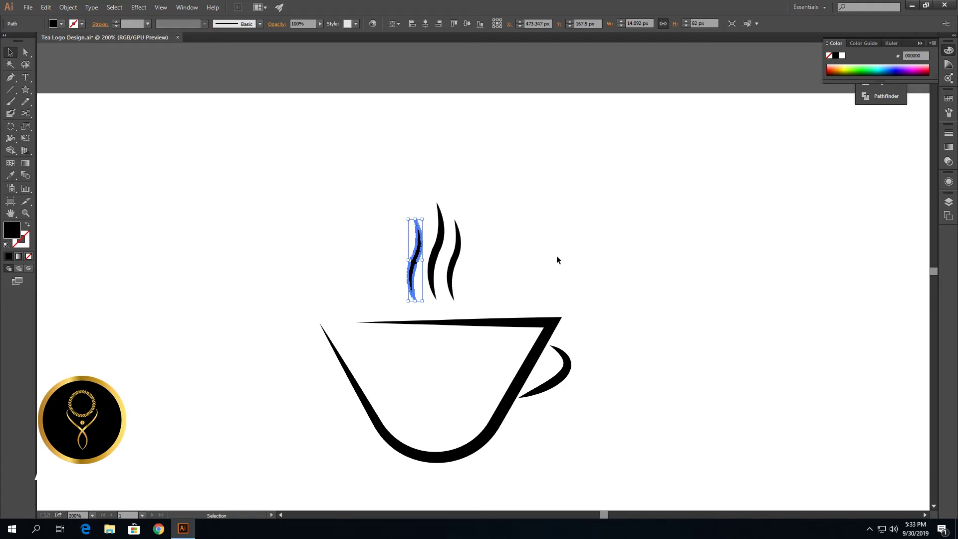
click(556, 256)
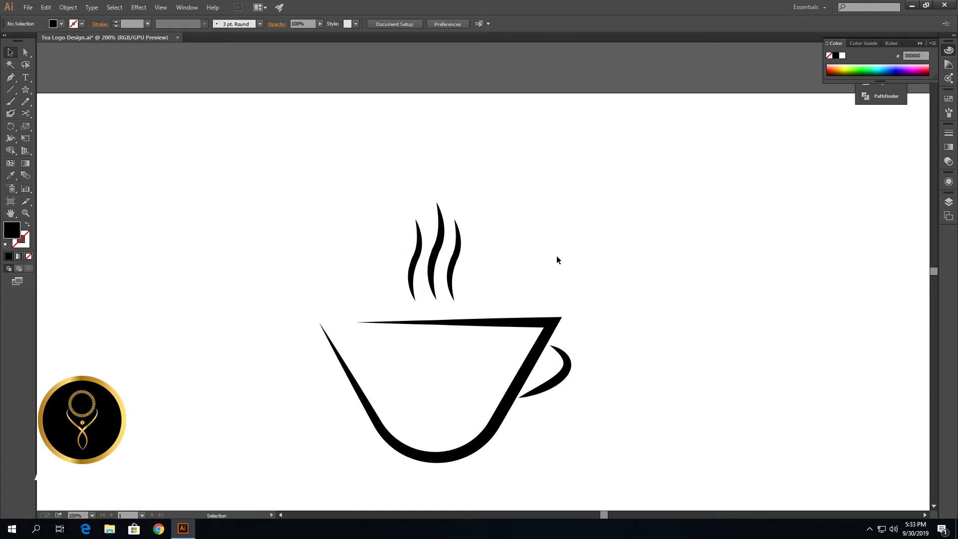
- Fill all three steam wisps with the orange swatch R=251 G=176 B=59 and deselect them
drag(396, 212, 474, 278)
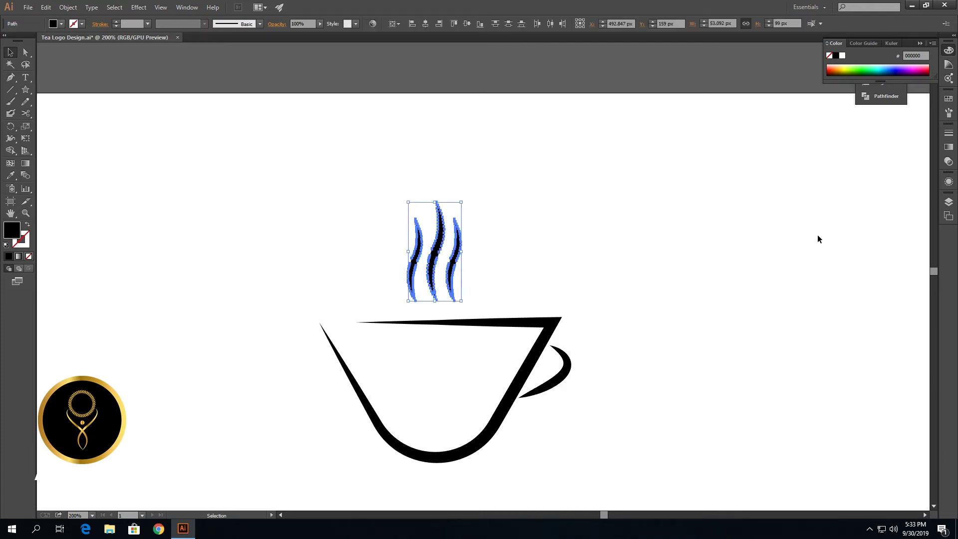
click(948, 98)
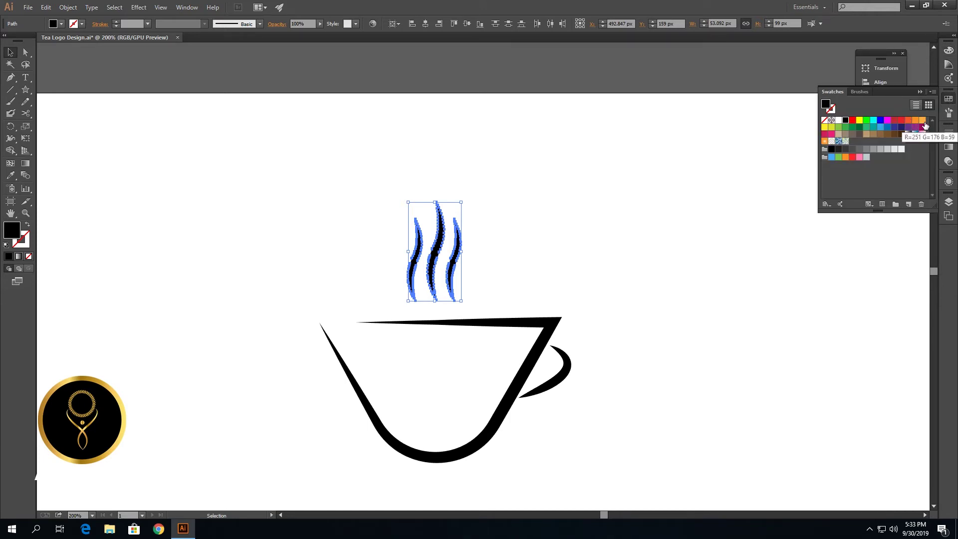
click(923, 123)
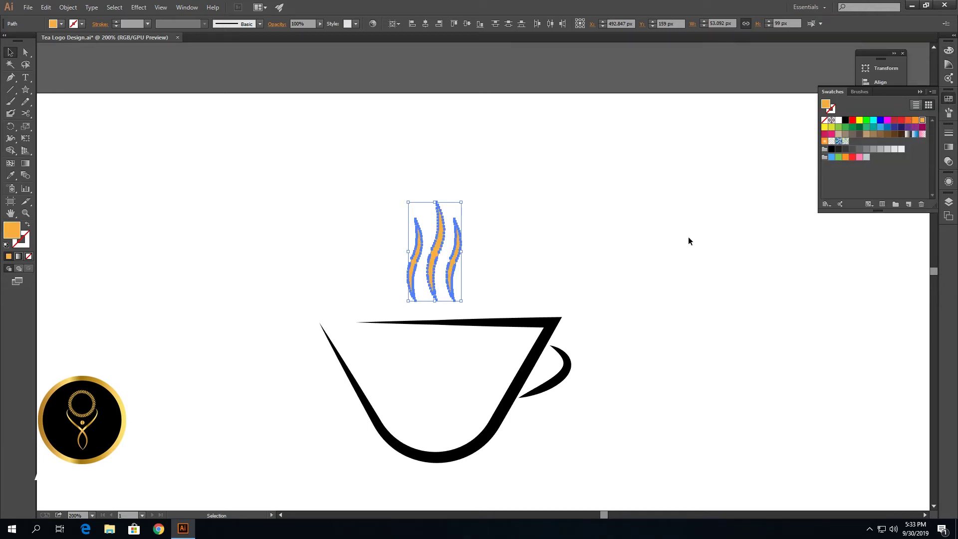
click(678, 251)
- Fill the cup outline and its handle with the same purple swatch
click(538, 354)
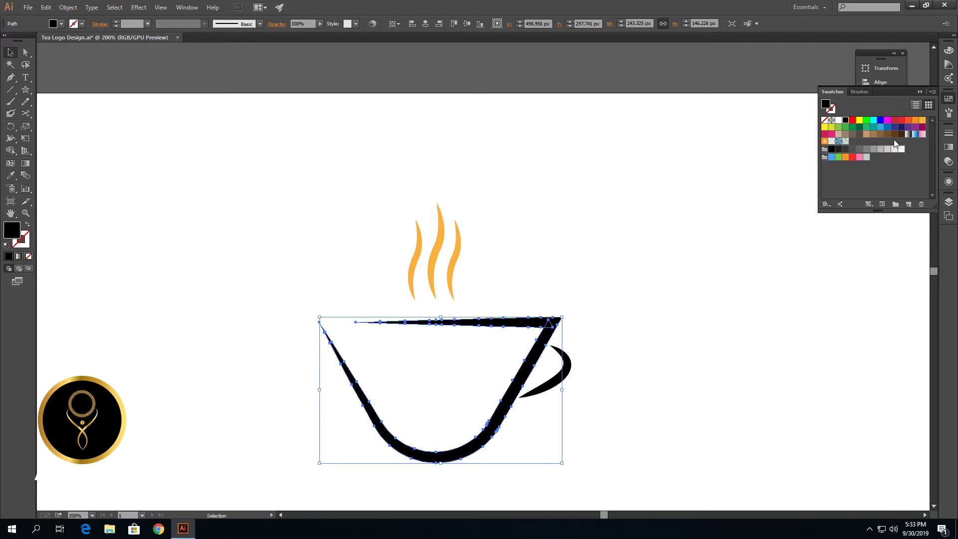
click(908, 128)
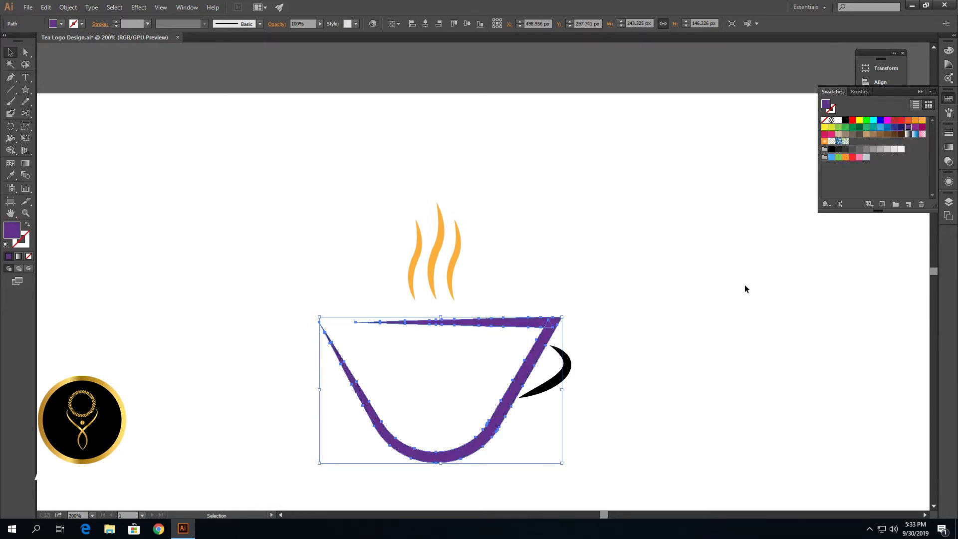
click(690, 334)
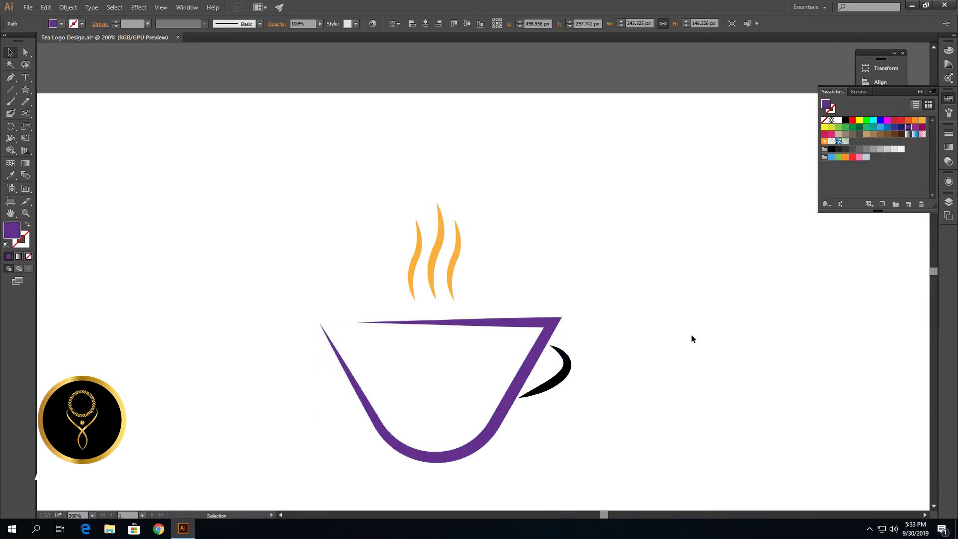
click(569, 370)
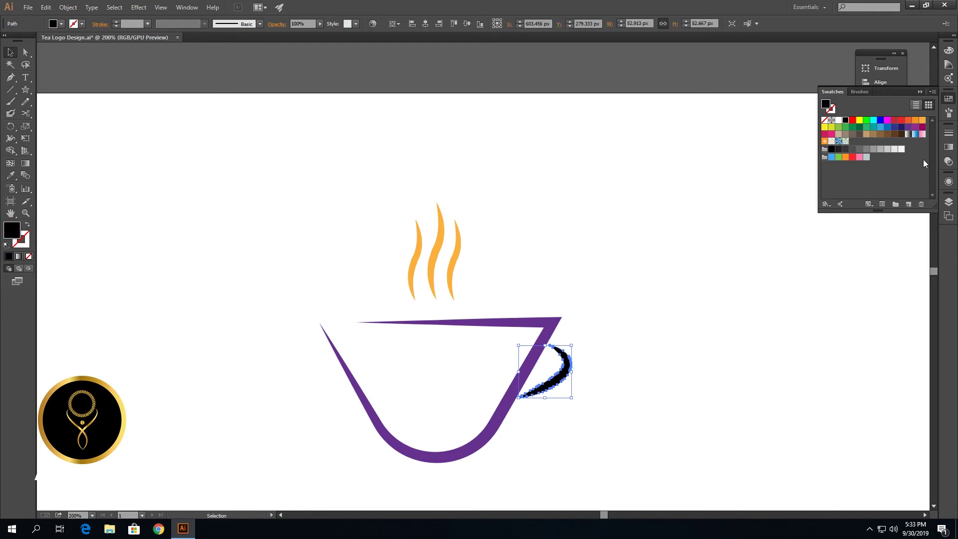
click(908, 127)
click(712, 350)
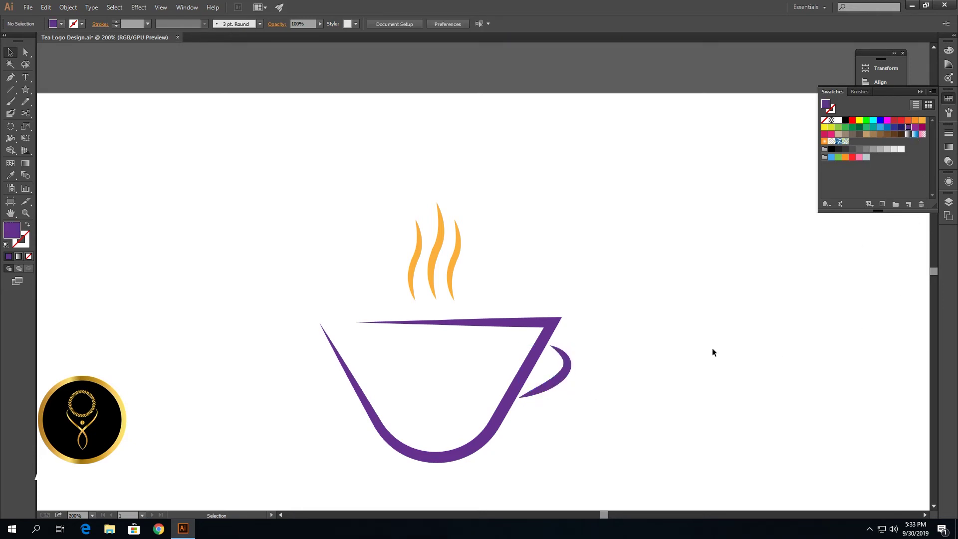
- Group the cup, handle and three steam wisps together
drag(270, 172, 614, 452)
key(a)
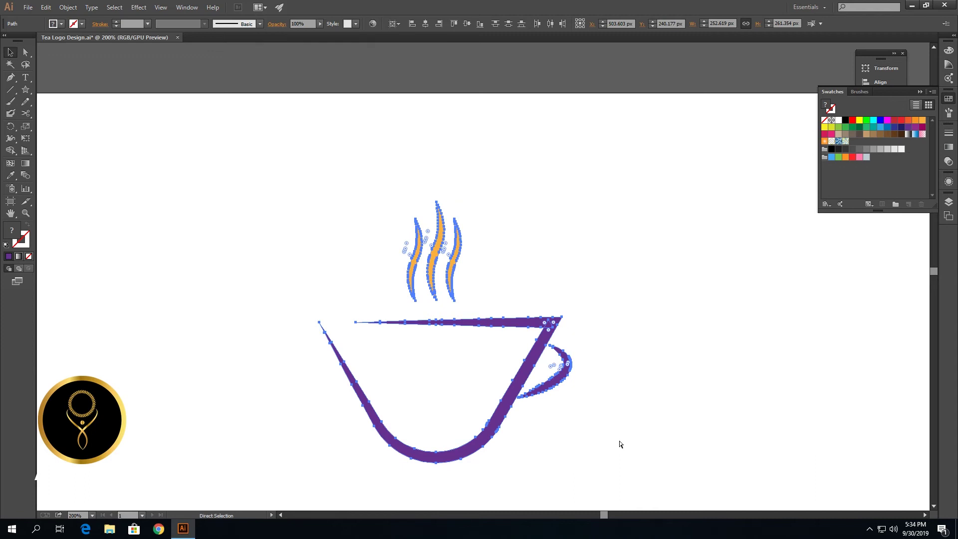
key(v)
- Centre the grouped logo horizontally and vertically on the artboard and deselect it
scroll(561, 344, down, 1)
key(space)
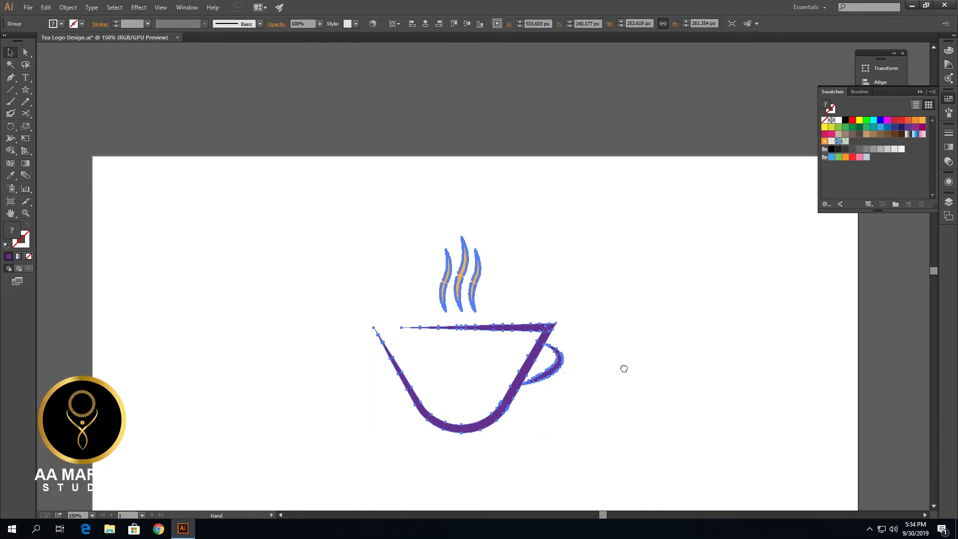
drag(624, 368, 579, 261)
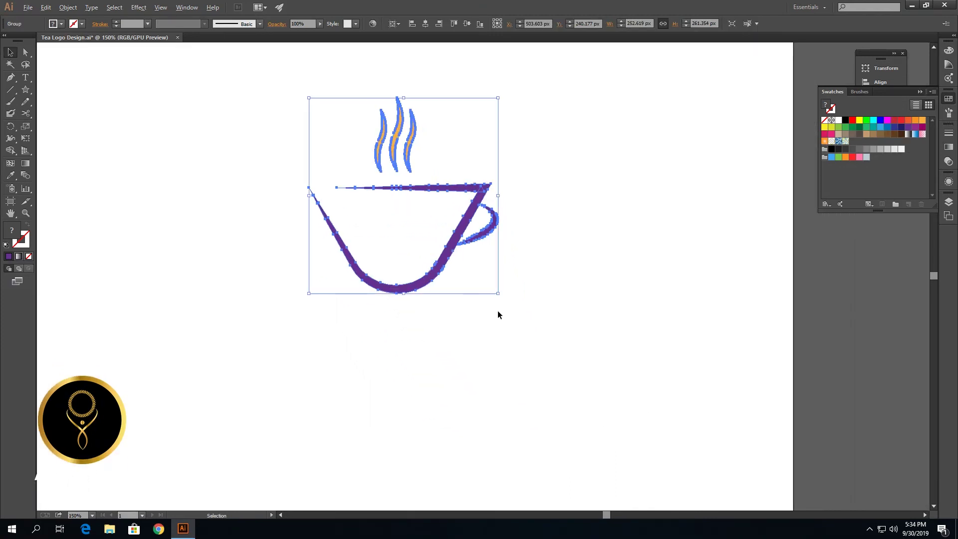
scroll(498, 311, down, 1)
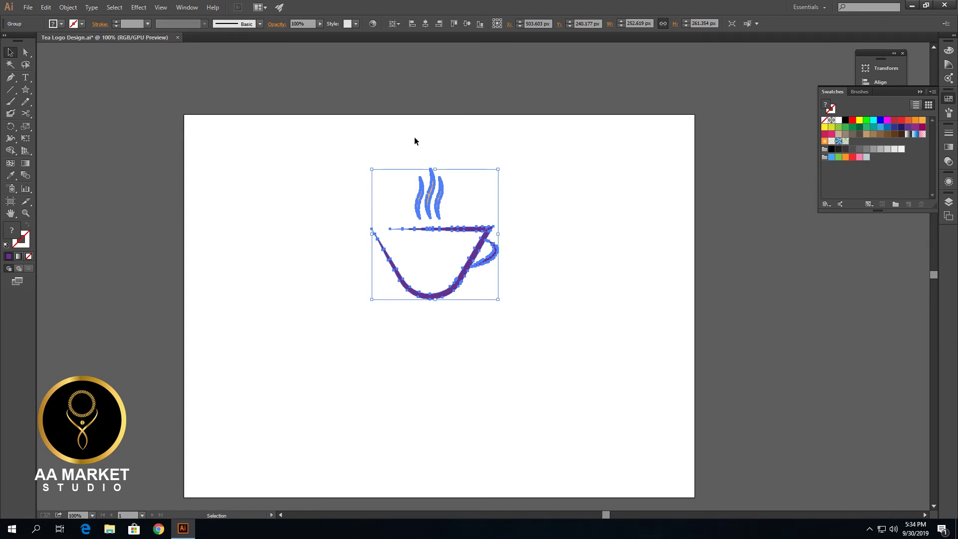
click(425, 24)
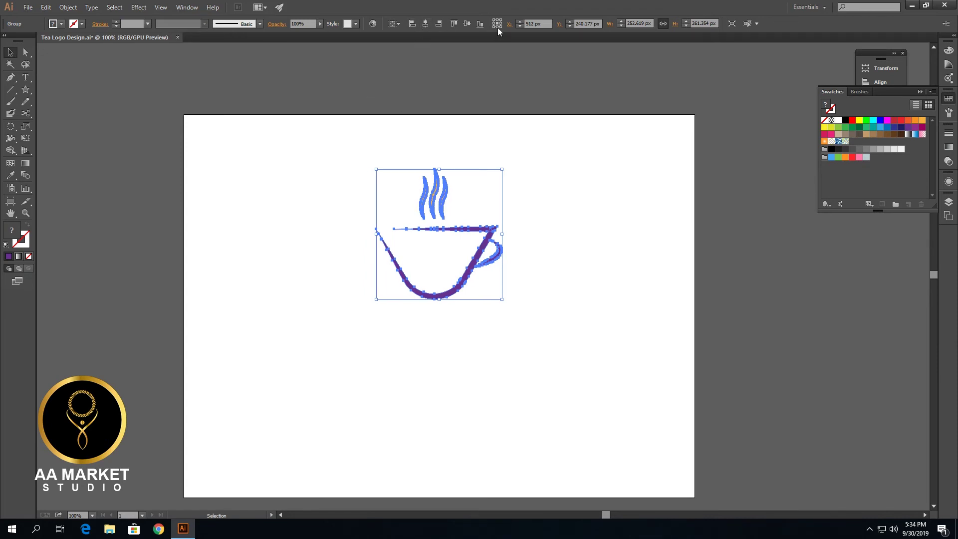
click(465, 24)
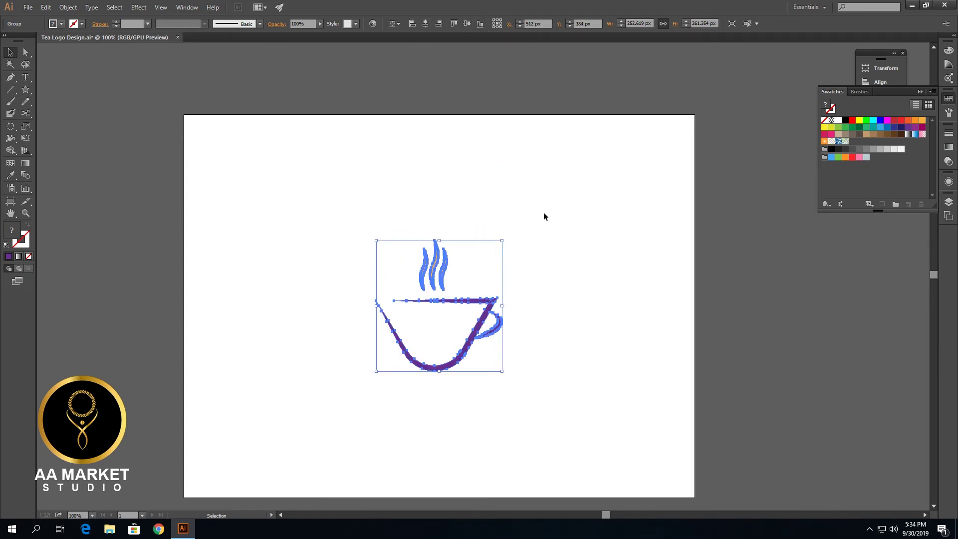
click(573, 255)
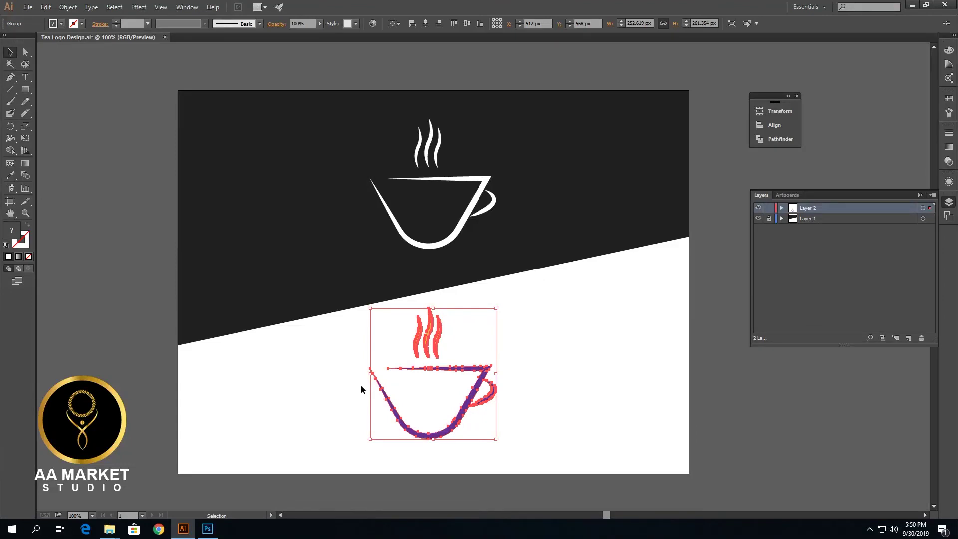
- Switch to Photoshop and paste the coloured tea logo as a Smart Object into Vector Smart Object41.psb
key(alt+Tab)
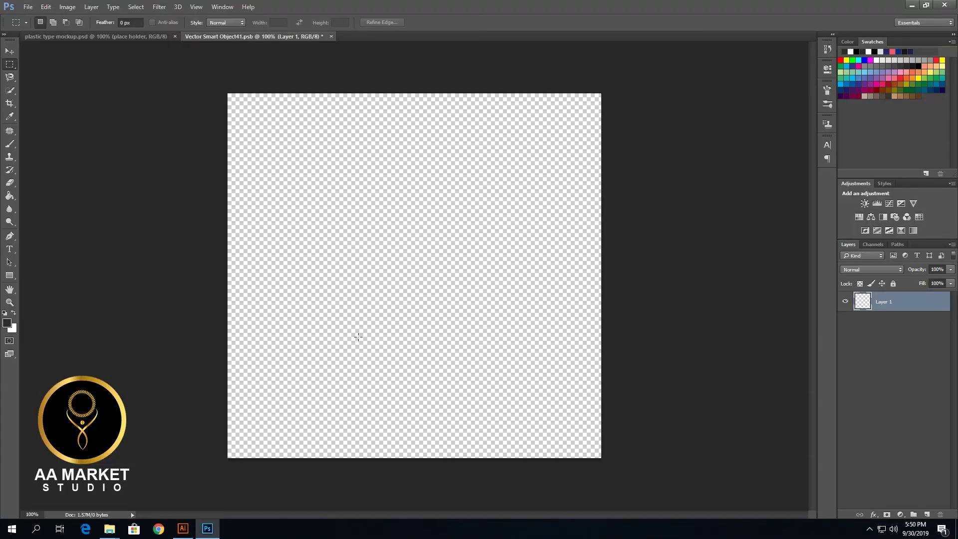
key(ctrl+v)
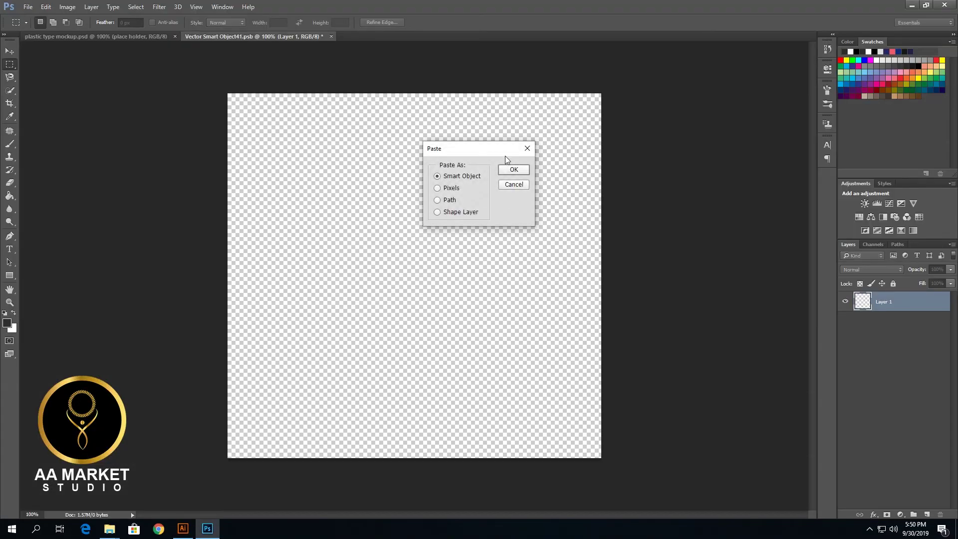
click(513, 169)
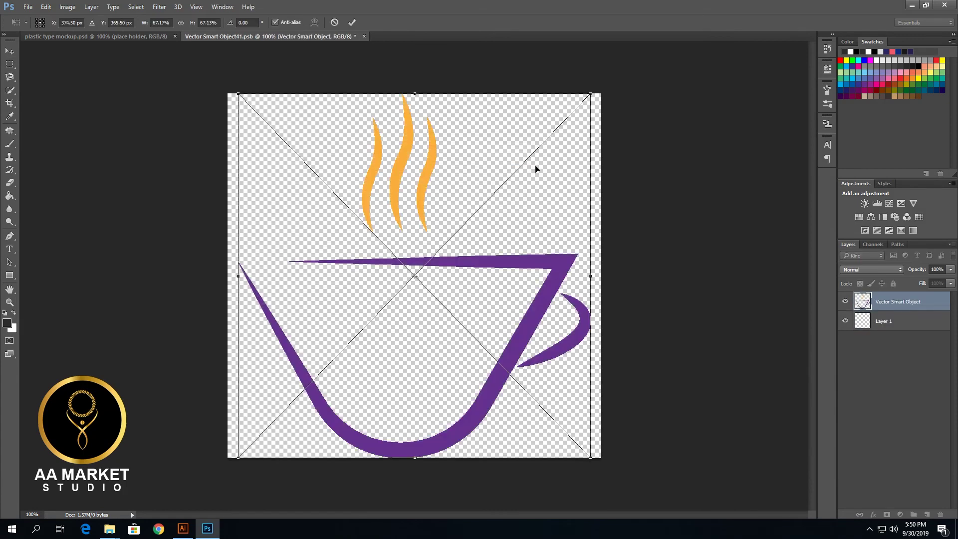
- Scale the pasted logo down to about 43.5% around its centre and save it into the placeholder of plastic type mockup.psd
drag(590, 93, 549, 180)
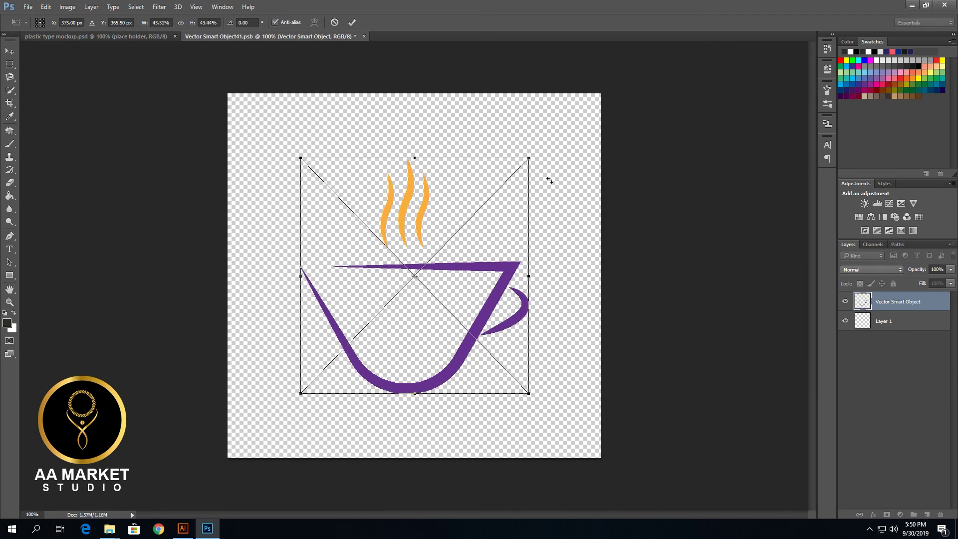
key(m)
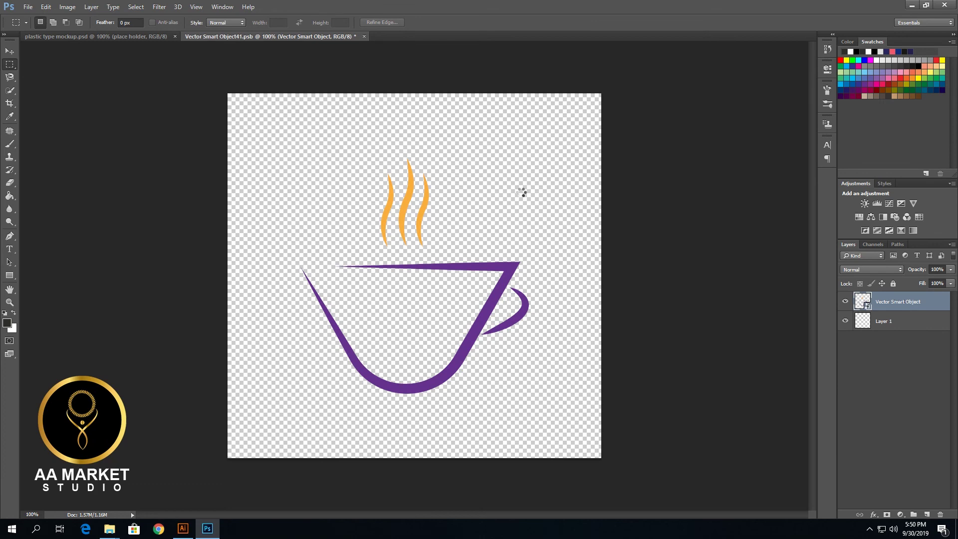
click(130, 39)
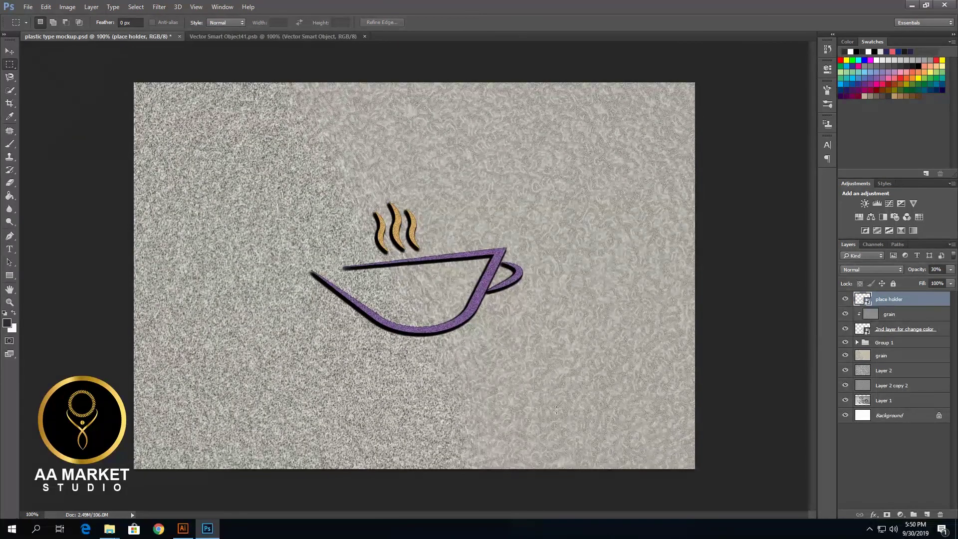